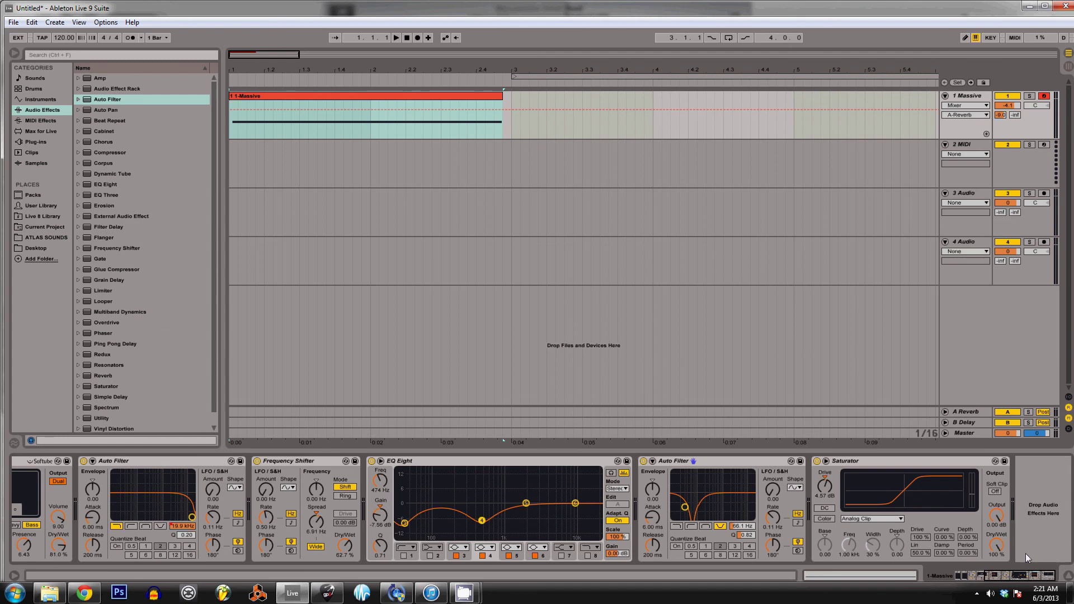
Select the effect devices from CamelPhat3 through Saturator in the Massive track's device chain.
left_click_drag(1001, 575, 621, 585)
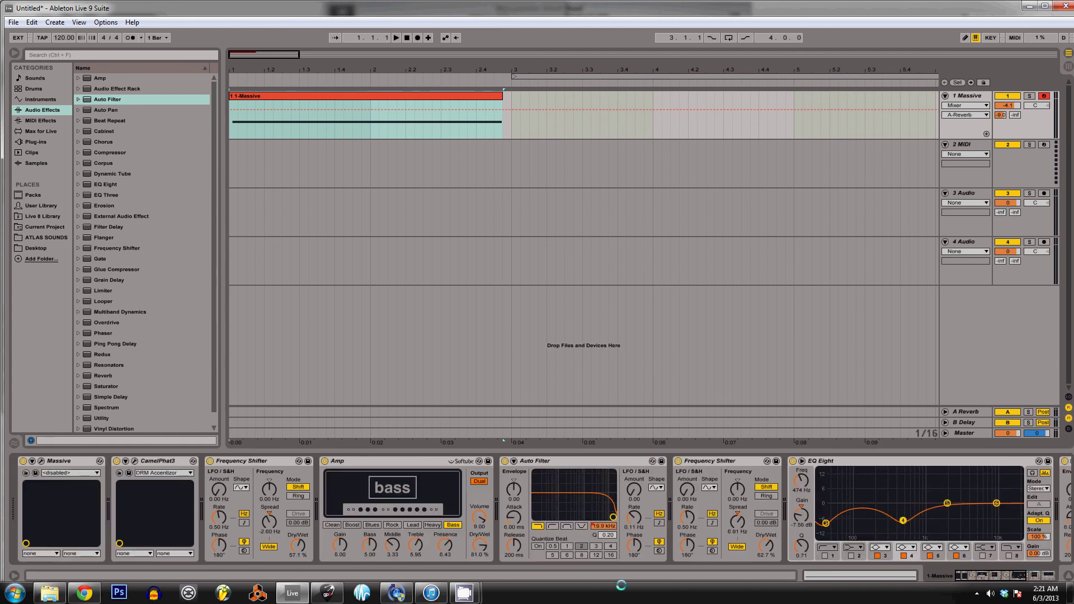
left_click(178, 460)
left_click_drag(973, 575, 1023, 575)
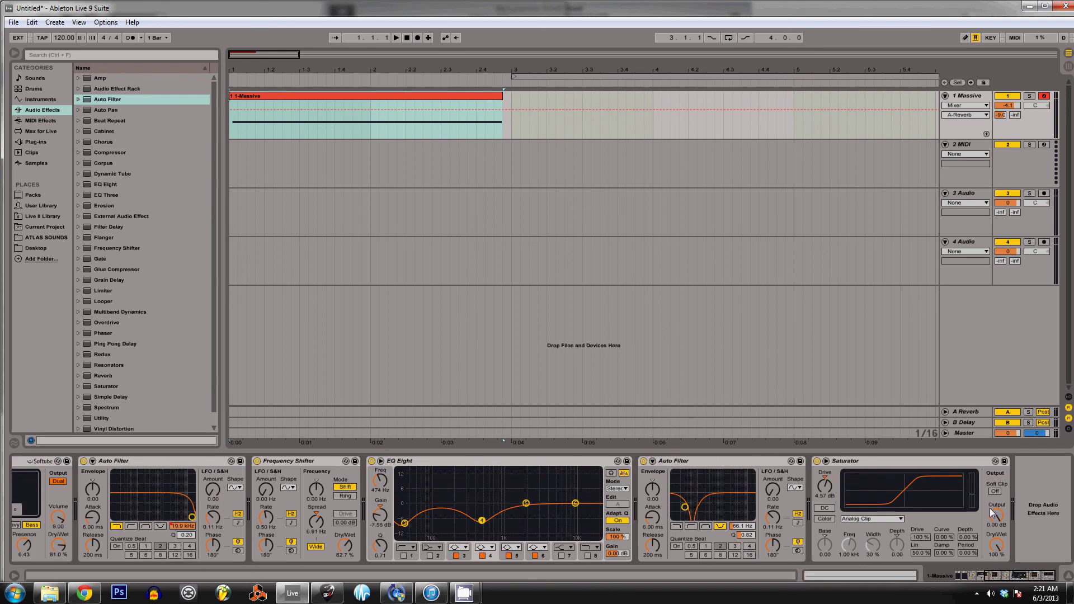
left_click(967, 461, "shift")
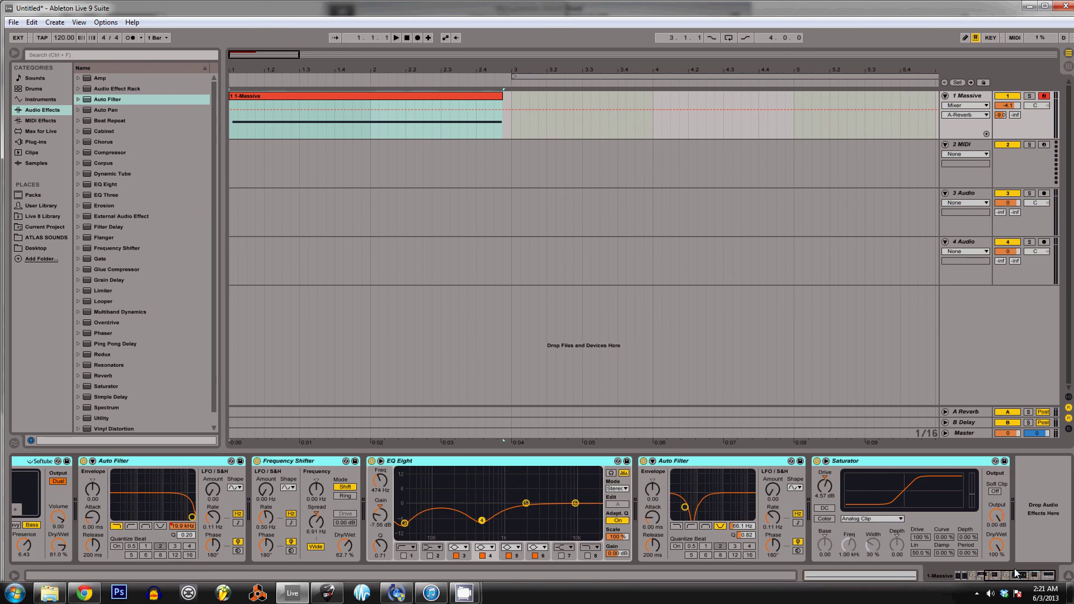
left_click(817, 460)
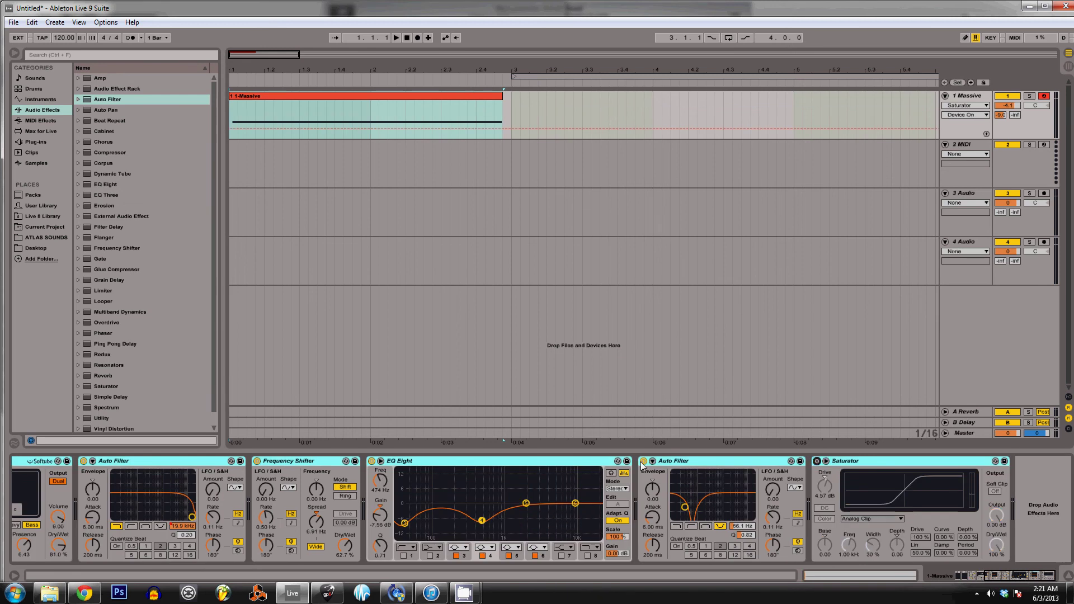
left_click(643, 461)
left_click(643, 461)
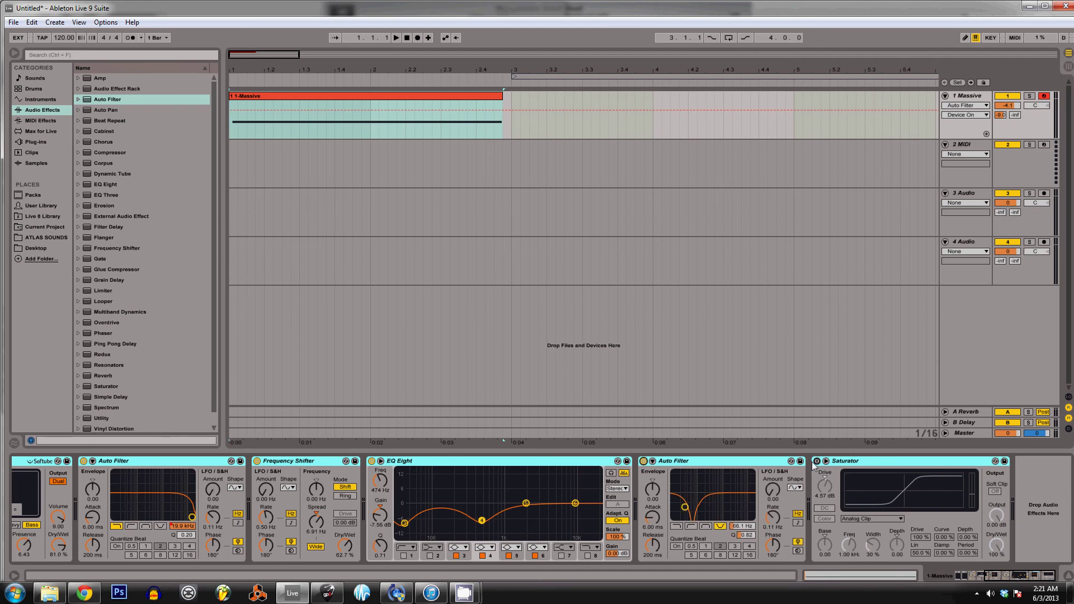
left_click(817, 460)
Play back the Massive clip with the full effects chain active and stop after it ends.
key("space")
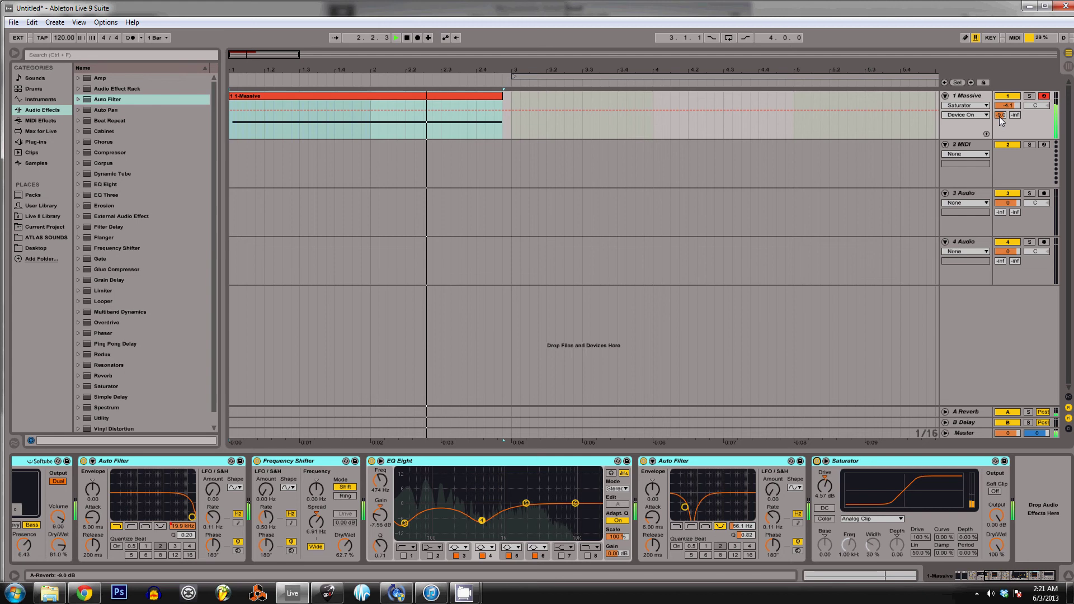
key("space")
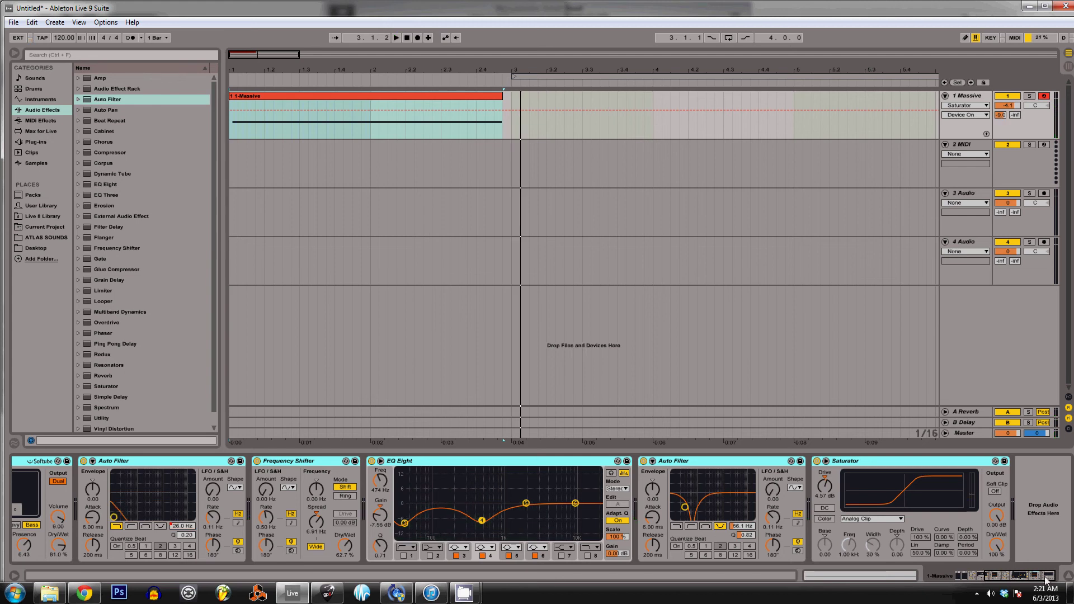
Bypass the Saturator, the Auto Filter before it, the EQ Eight and the second Frequency Shifter.
left_click(818, 462)
left_click(644, 462)
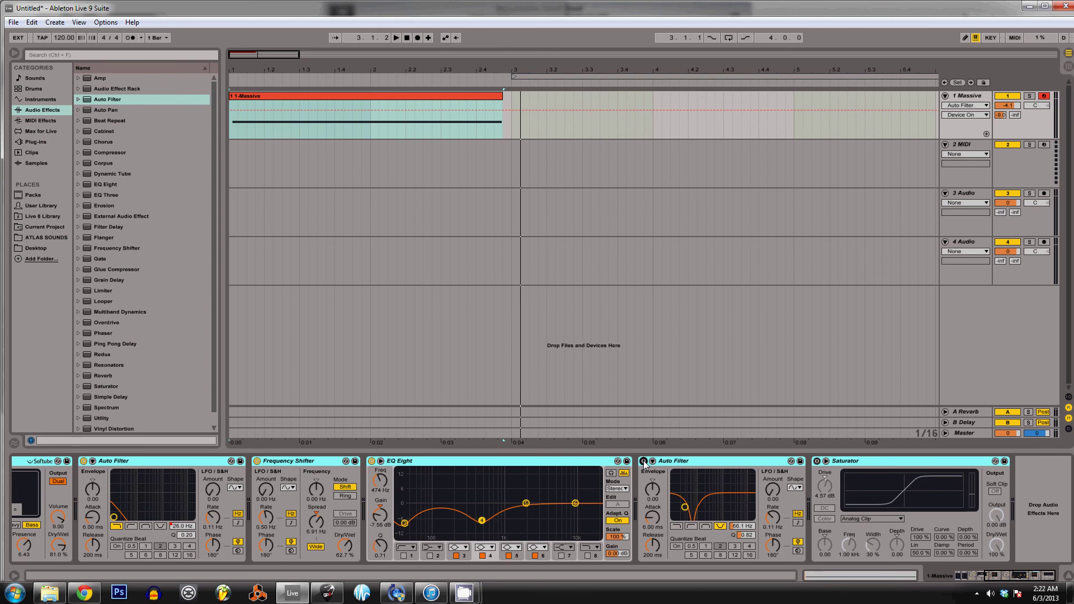
left_click(644, 462)
left_click(372, 461)
left_click(256, 462)
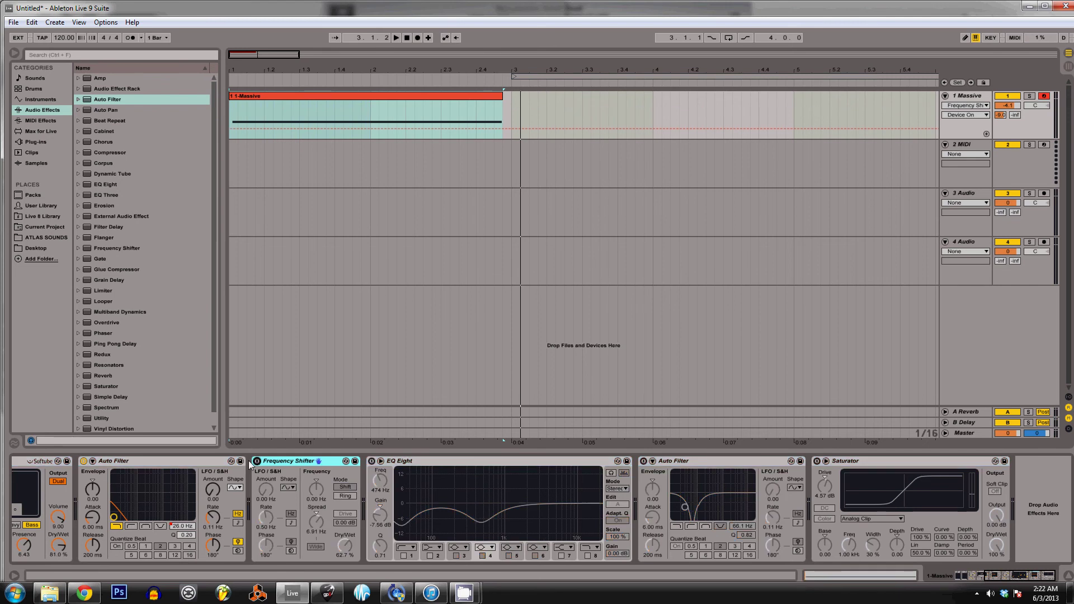
Bypass the remaining effects at the start of the chain: Auto Filter, Amp, Frequency Shifter and CamelPhat3.
left_click(964, 575)
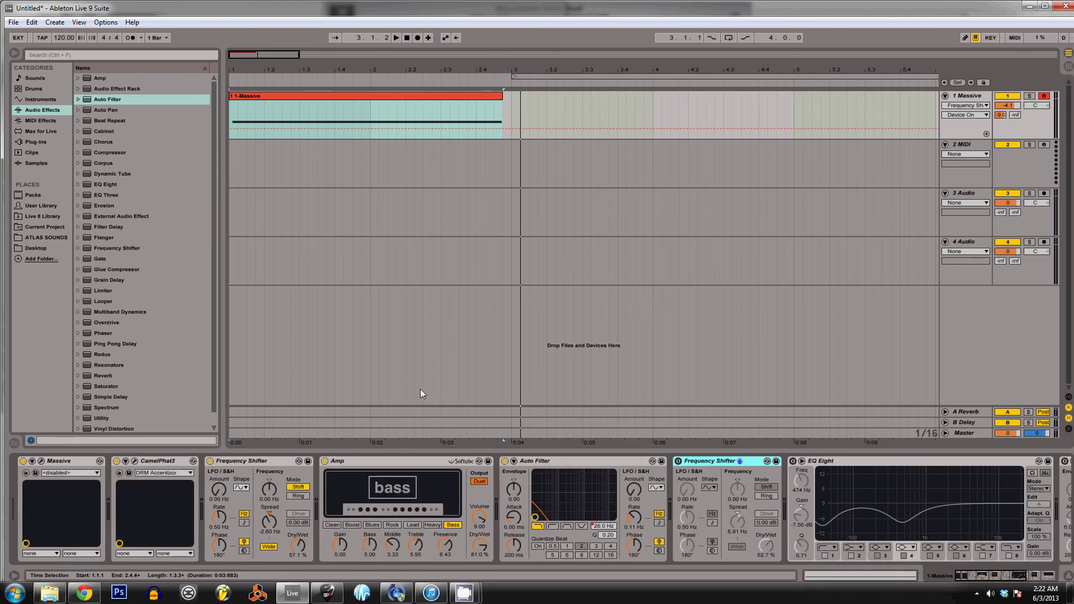
left_click(505, 461)
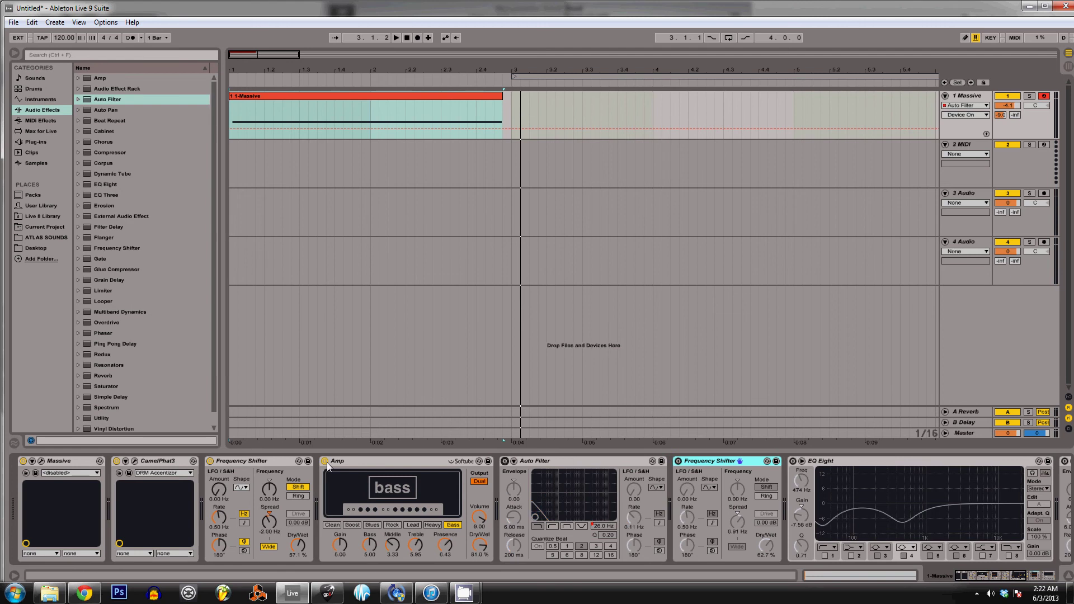
left_click(325, 462)
left_click(210, 462)
left_click(117, 461)
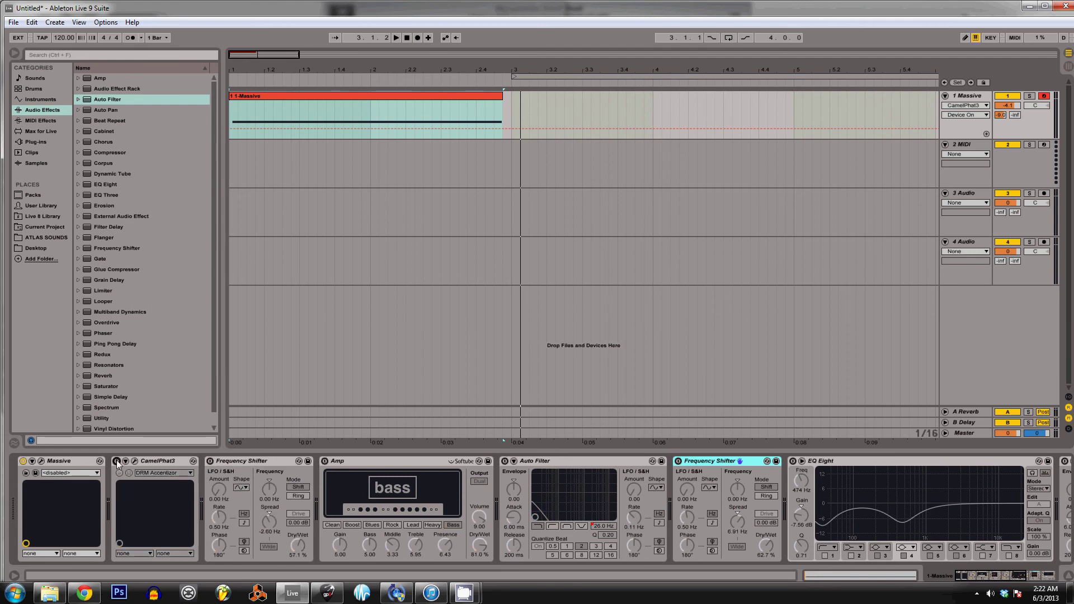
Open the Massive synth's editor window from the device chain and place it over the arrangement.
left_click(969, 96)
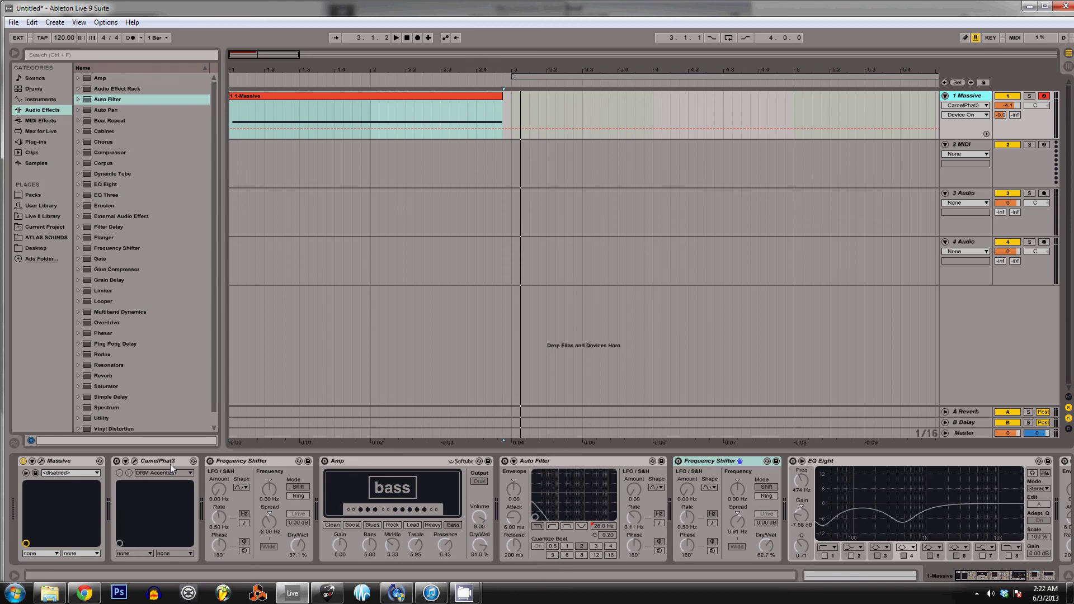
left_click(71, 461)
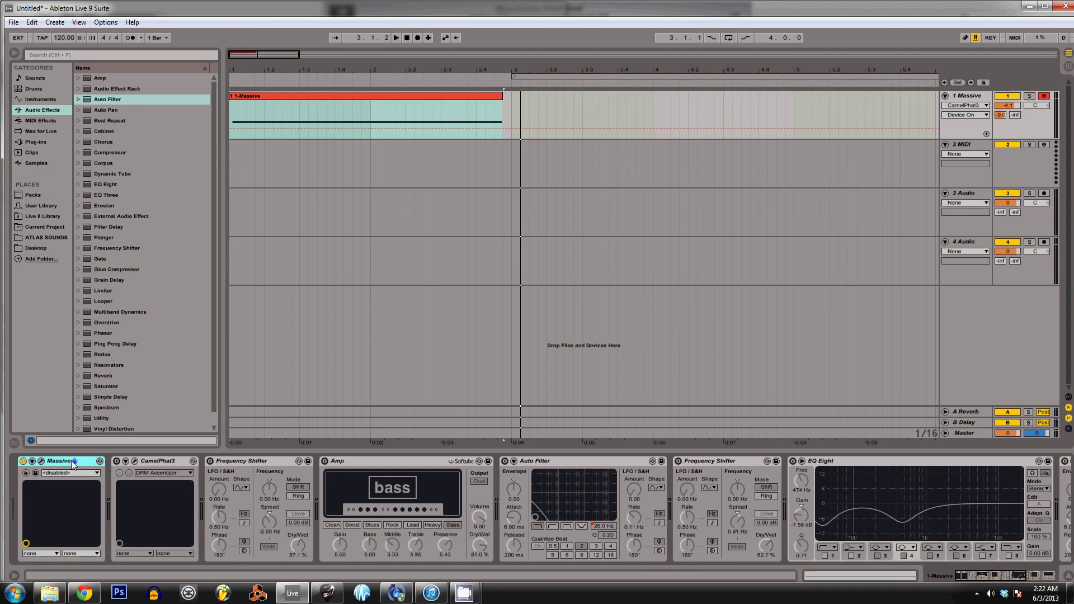
left_click_drag(1007, 575, 1055, 576)
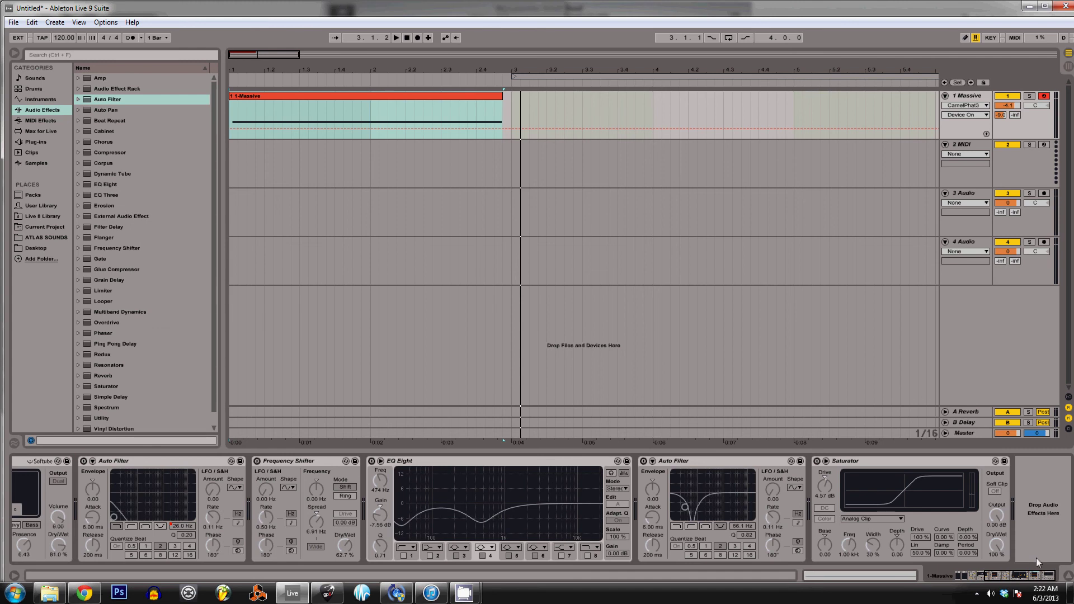
left_click_drag(1035, 576, 1001, 576)
left_click(41, 461)
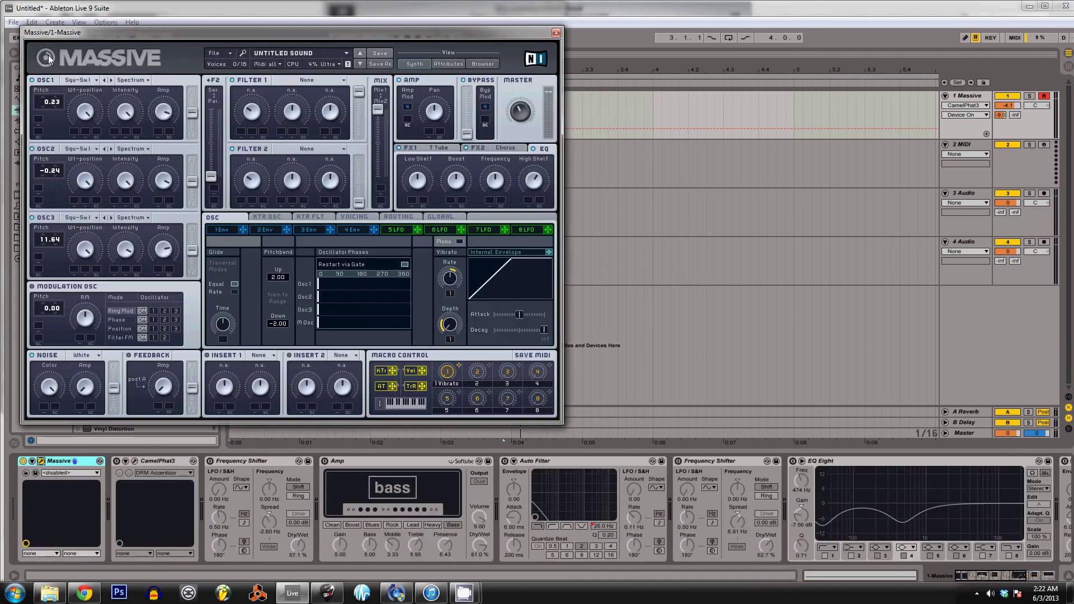
left_click_drag(197, 34, 566, 112)
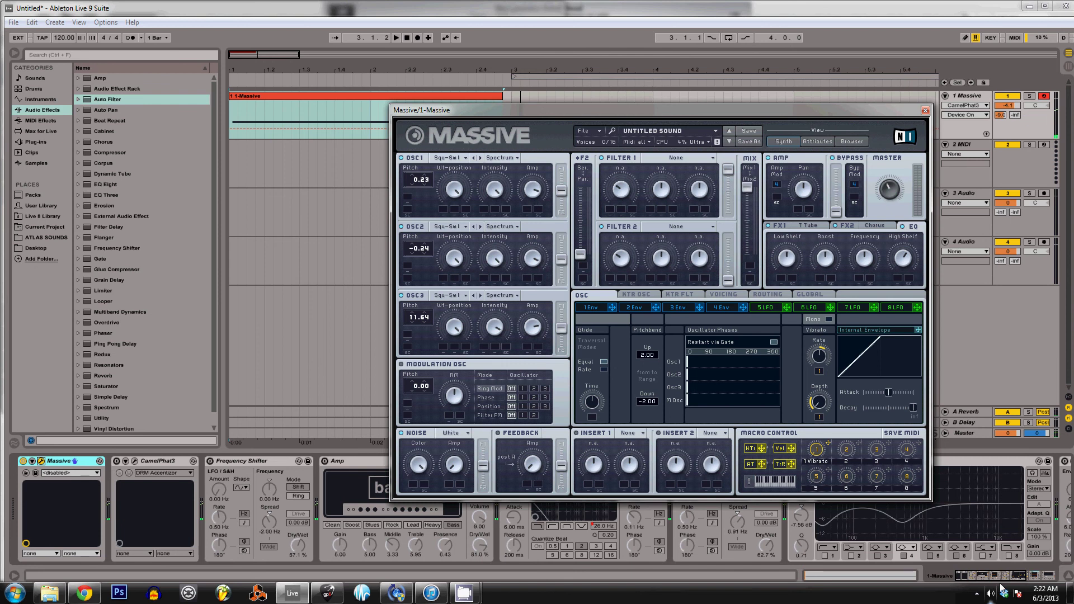
Turn the Massive track's A-Reverb send down to -inf and reposition the Massive editor window.
left_click_drag(1001, 114, 1001, 157)
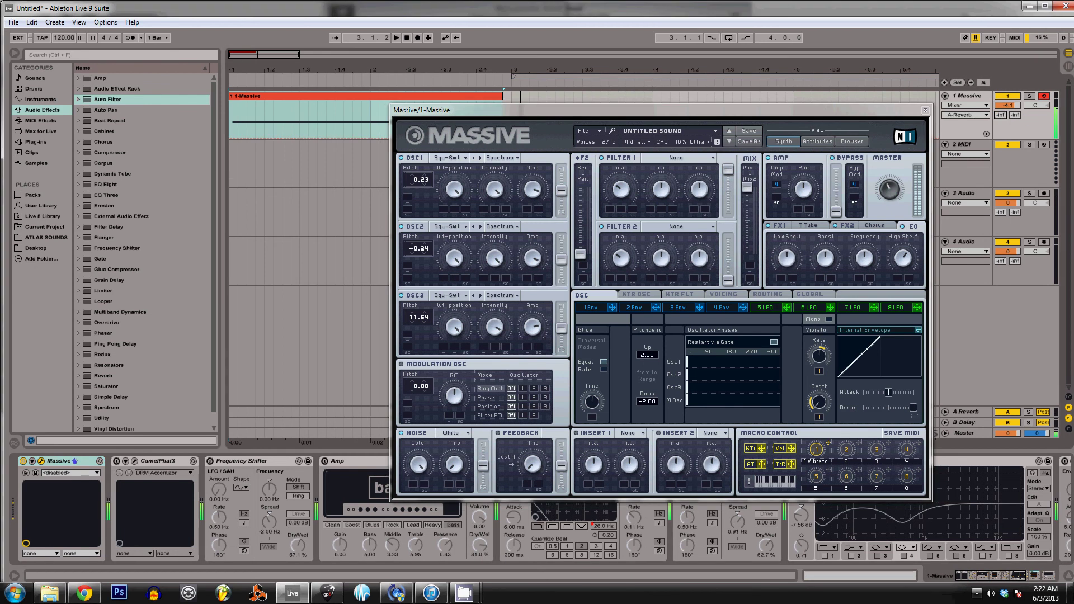
left_click_drag(989, 575, 1066, 582)
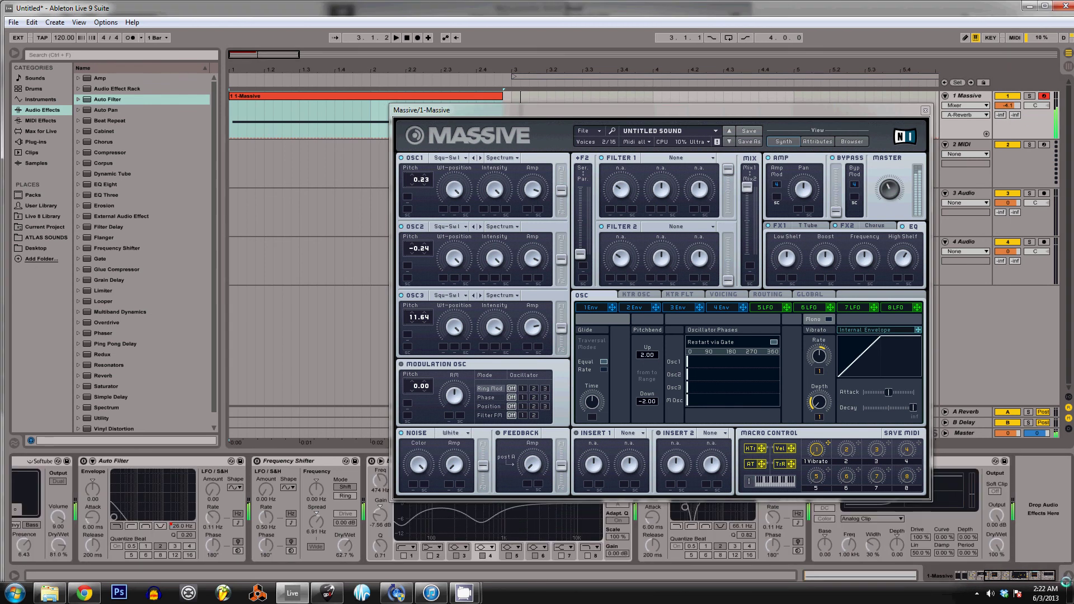
left_click(488, 142)
left_click_drag(464, 111, 272, 94)
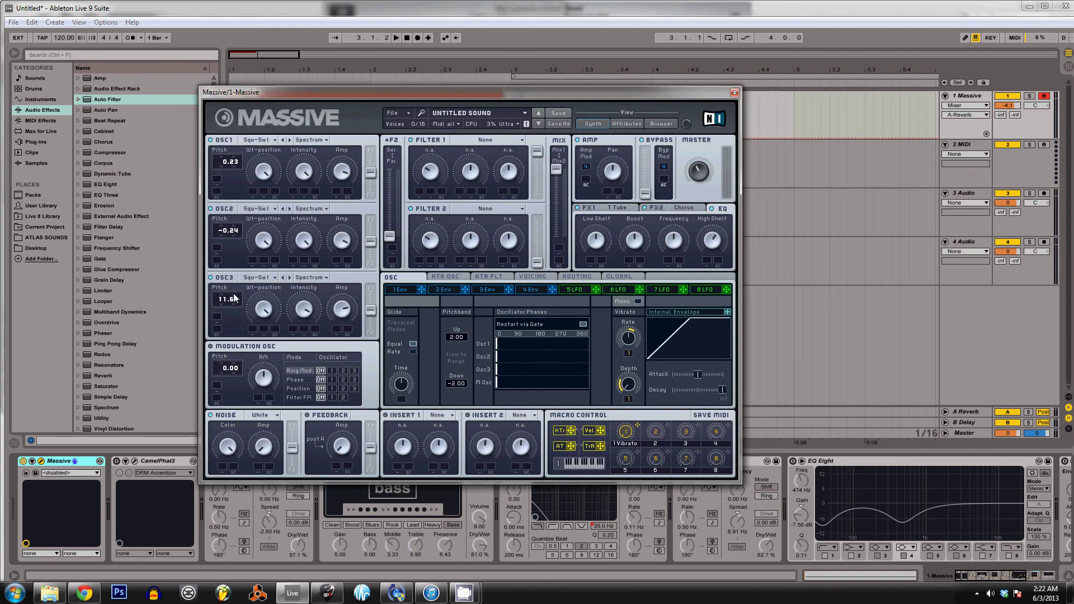
Review Massive's effect settings for FX1 (T Tube), FX2 (Chorus) and EQ.
left_click(619, 209)
left_click(654, 208)
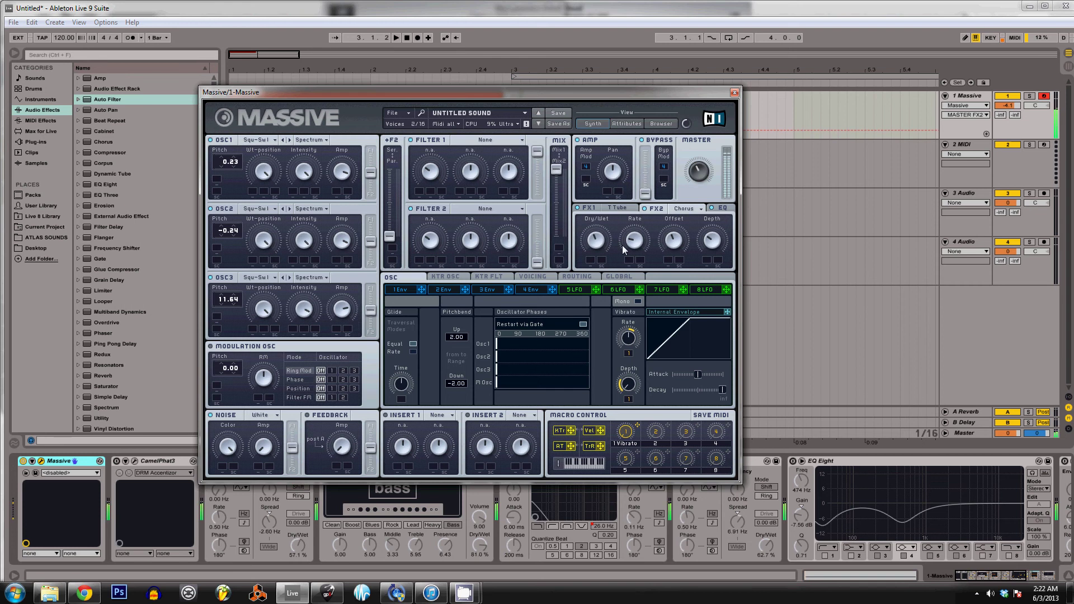
left_click(721, 208)
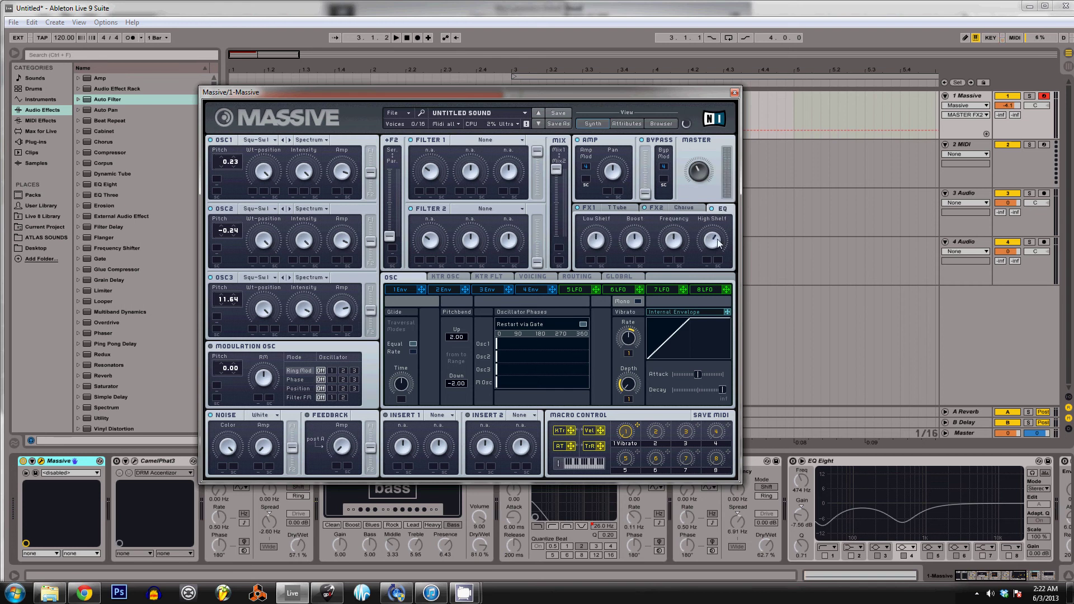
left_click(613, 212)
Adjust the Pitch Cutoff unison spread in Massive's voicing settings.
left_click(532, 277)
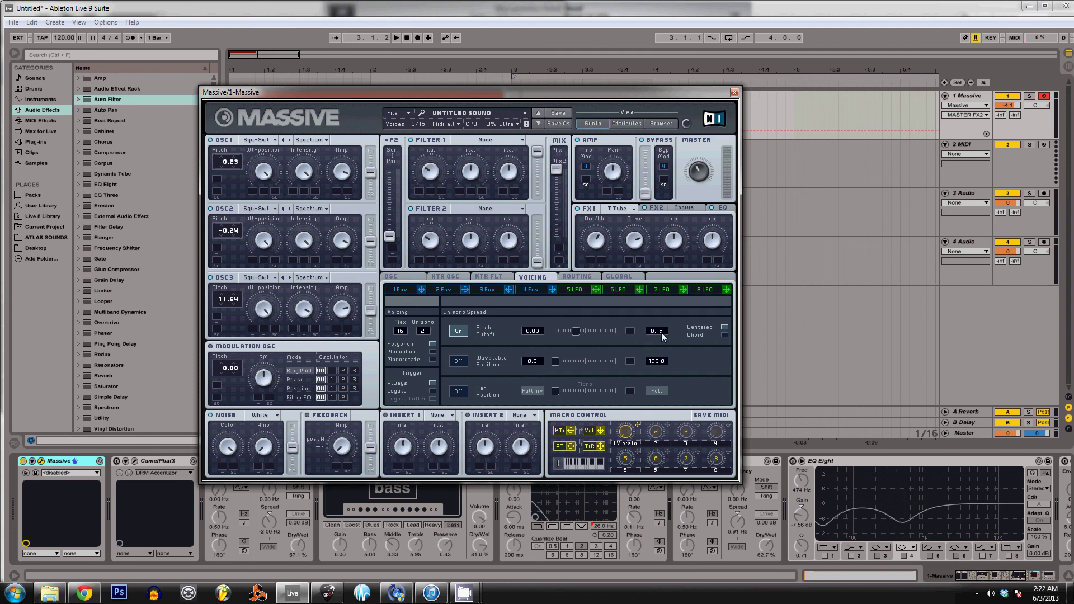
left_click_drag(660, 334, 663, 322)
left_click_drag(576, 331, 591, 336)
Switch Restart via Gate off and back on in Massive's oscillator phase settings.
left_click(392, 276)
left_click(583, 325)
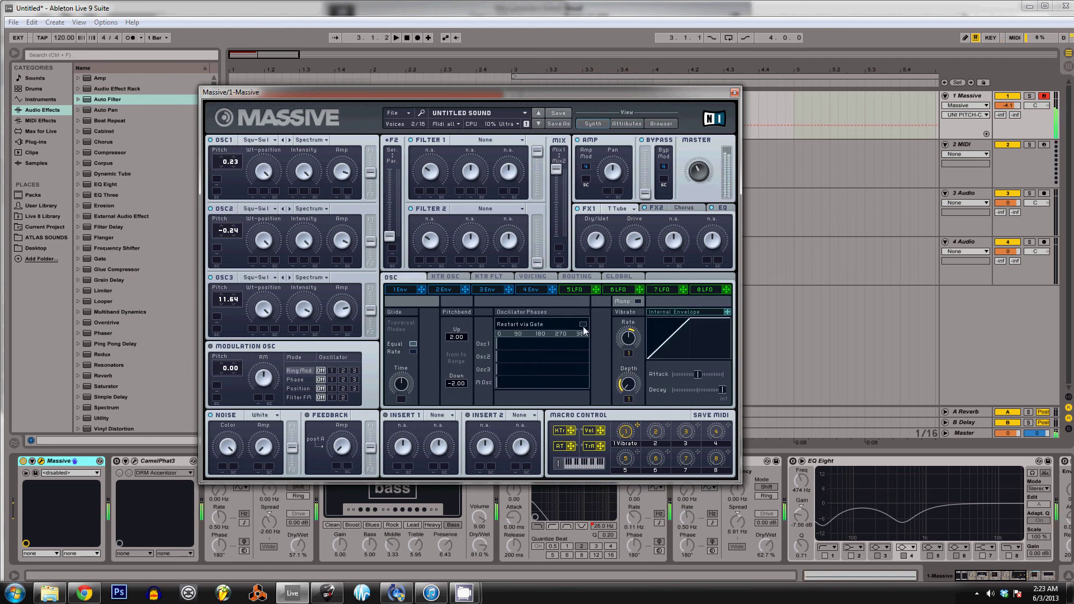
left_click(583, 325)
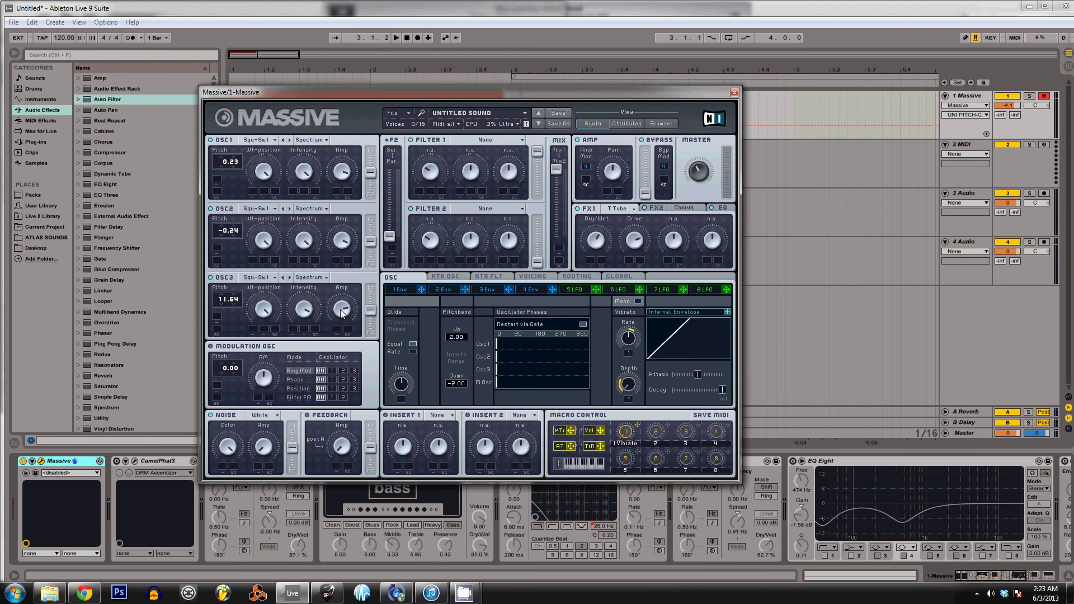
Adjust the Amp level of OSC3 in Massive and audition a note.
left_click_drag(342, 314, 349, 305)
key("a")
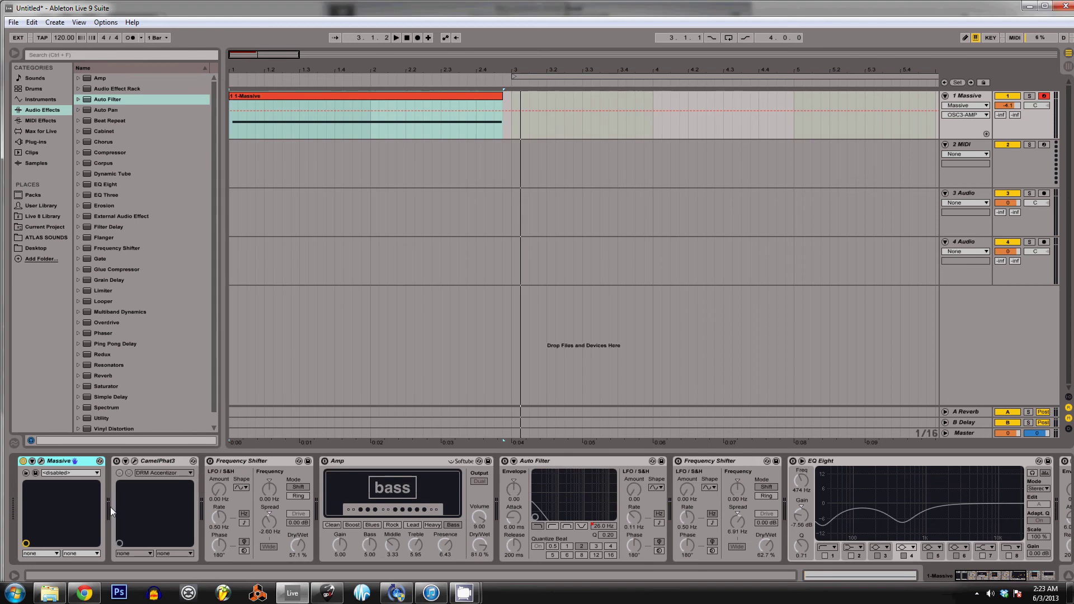
Re-enable CamelPhat3 and review its DRM Accentizor preset in the plug-in editor.
left_click(116, 461)
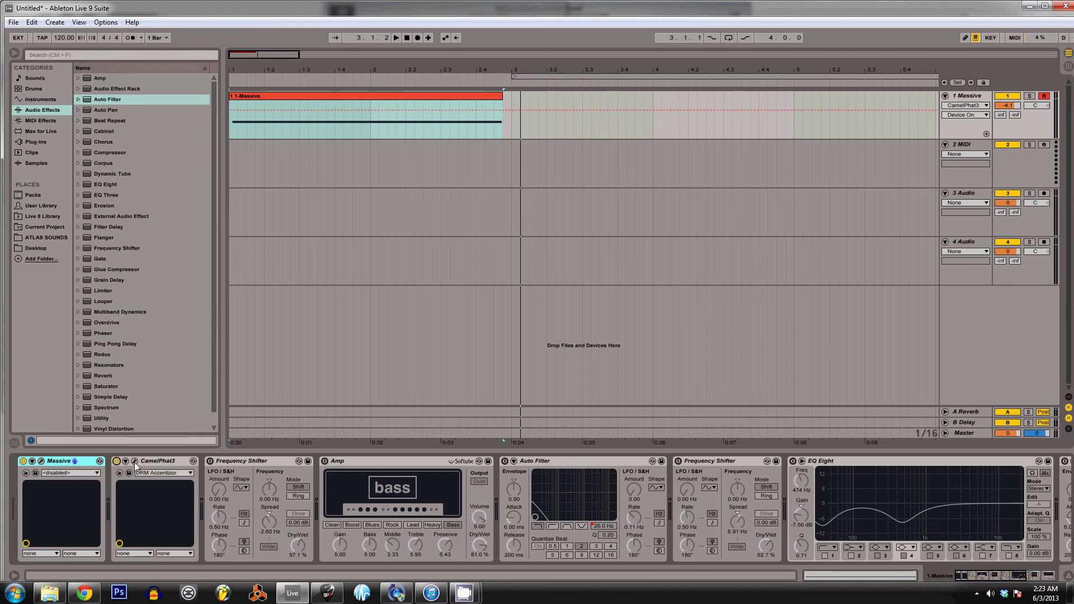
left_click(134, 462)
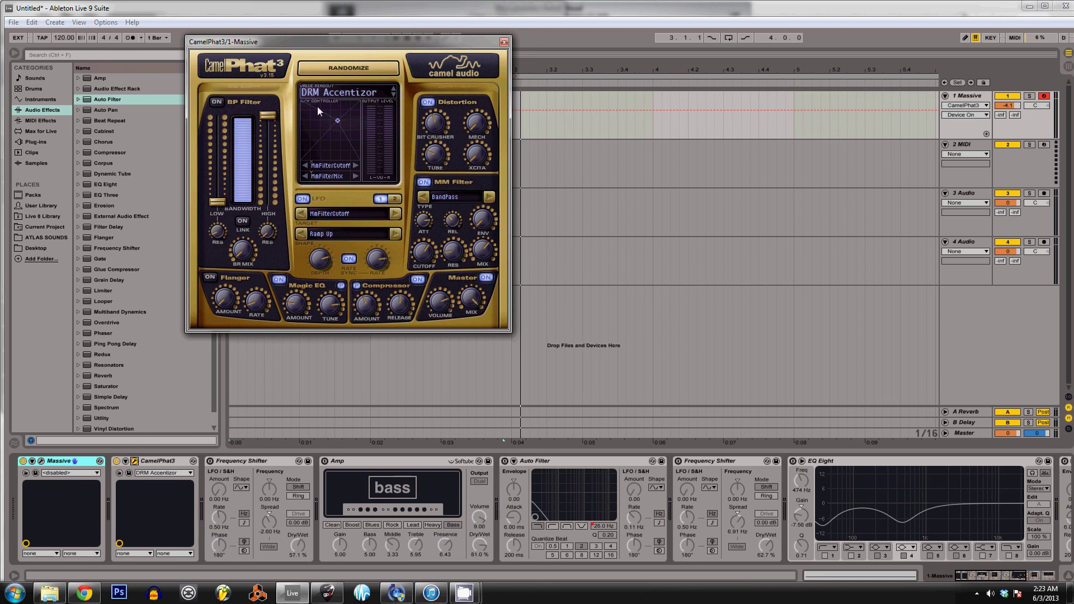
left_click(116, 461)
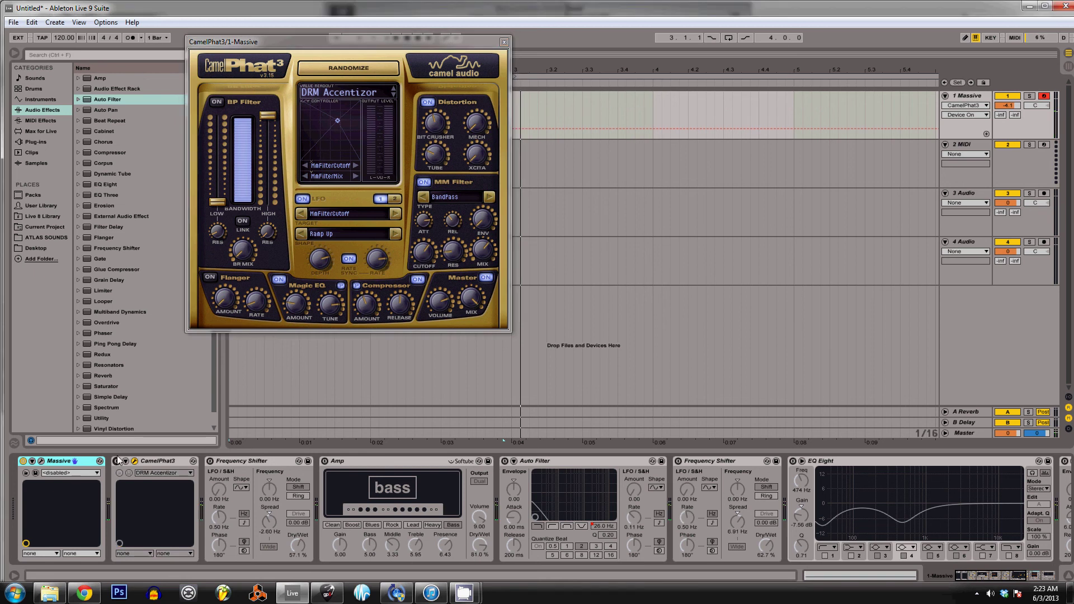
left_click(117, 461)
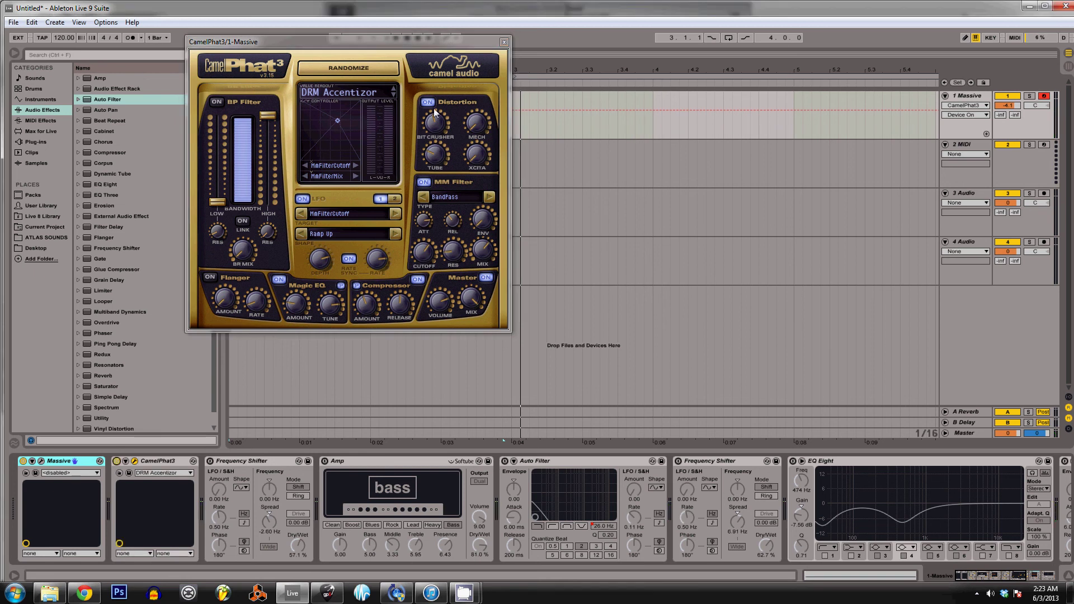
left_click(504, 42)
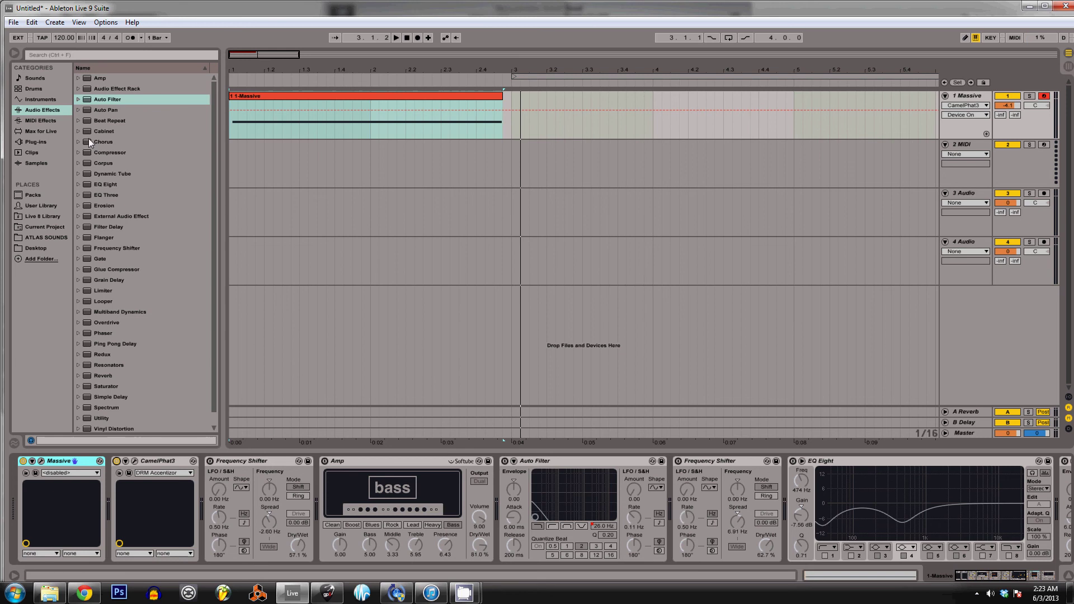
Set the first Frequency Shifter's Dry/Wet to 100 %, turn off Wide and adjust its Fine frequency to a small negative value.
left_click_drag(117, 248, 298, 515)
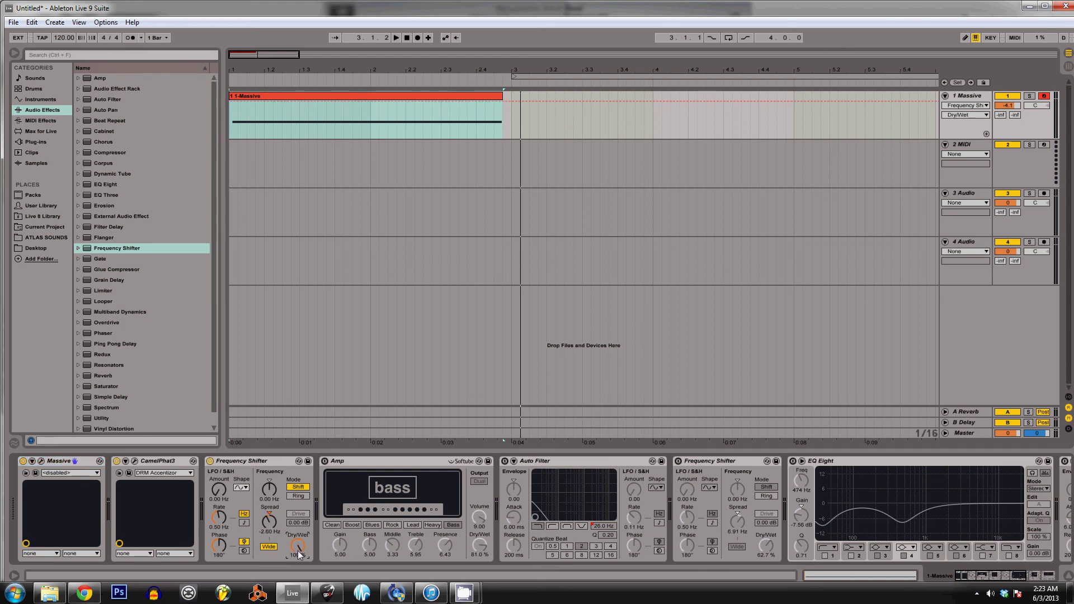
left_click(269, 549)
left_click(270, 523)
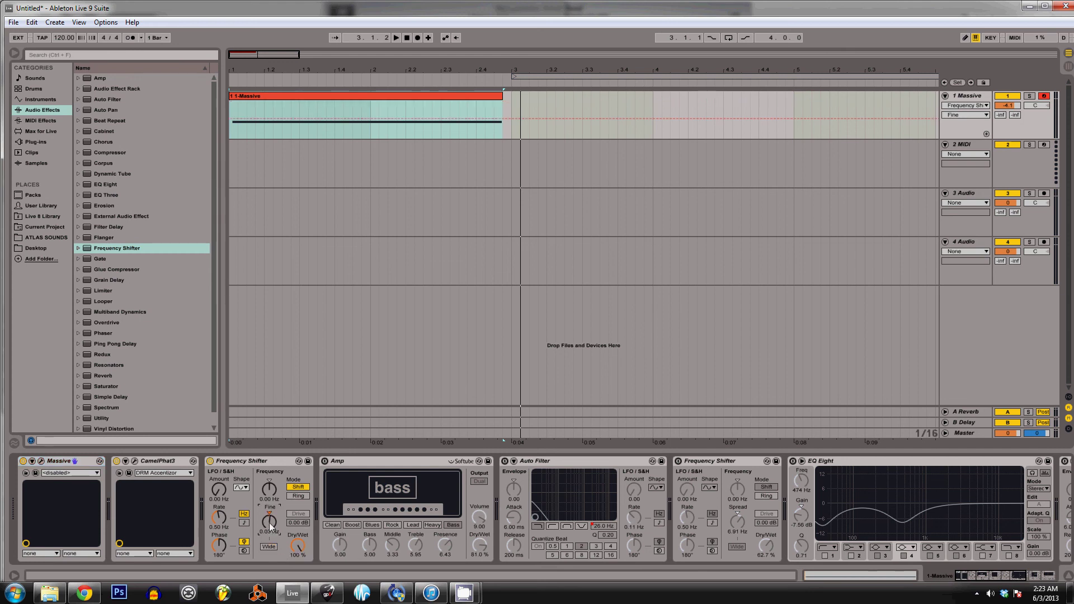
left_click_drag(270, 525, 273, 523)
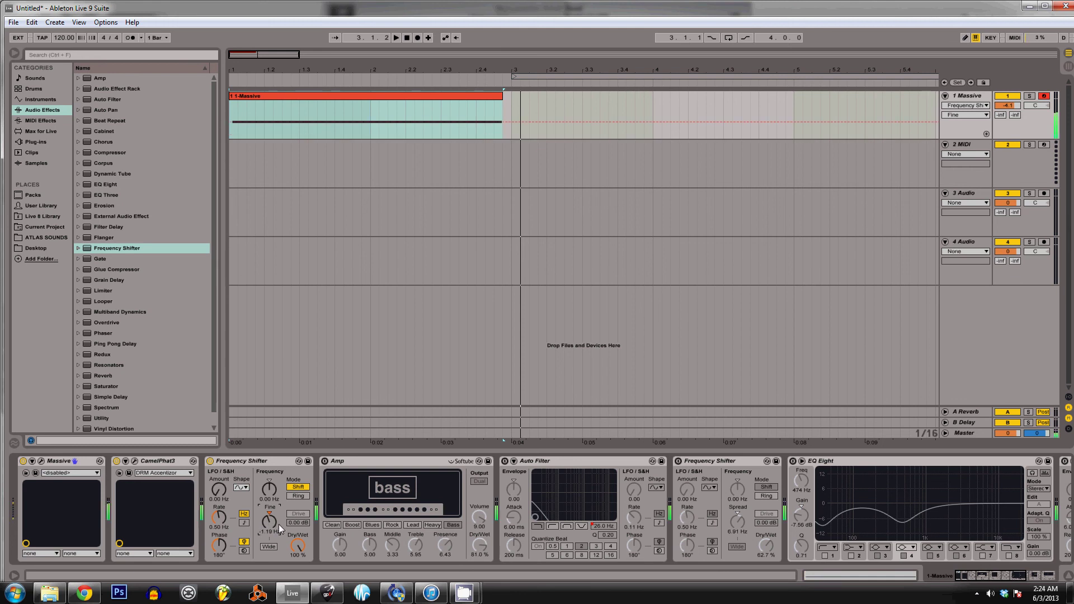
left_click_drag(265, 524, 265, 525)
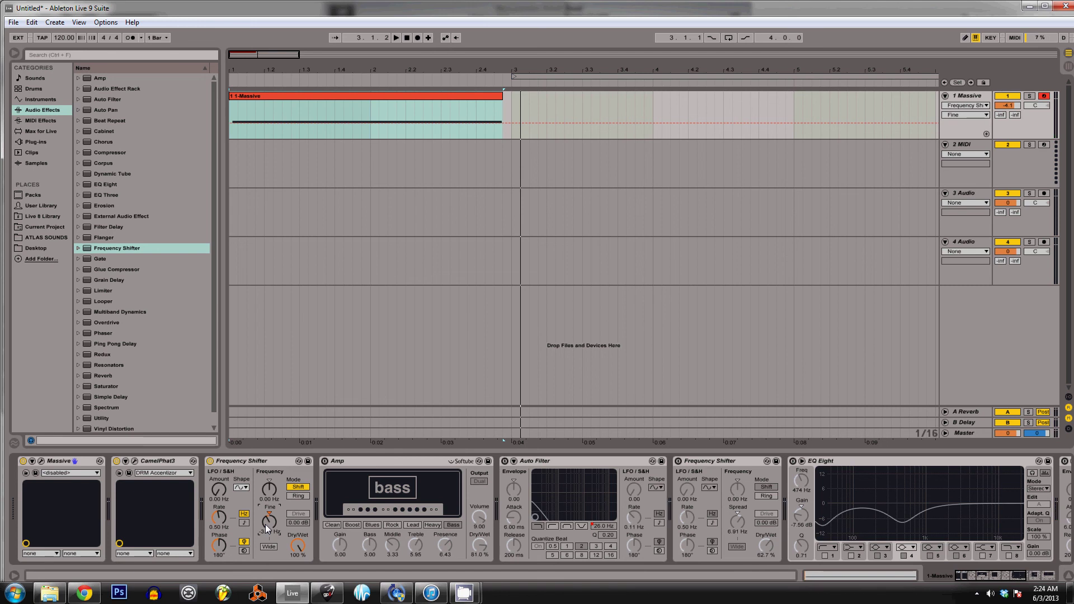
Turn Wide back on for the first Frequency Shifter and set its Dry/Wet to 48.4 %.
left_click(270, 545)
left_click(270, 545)
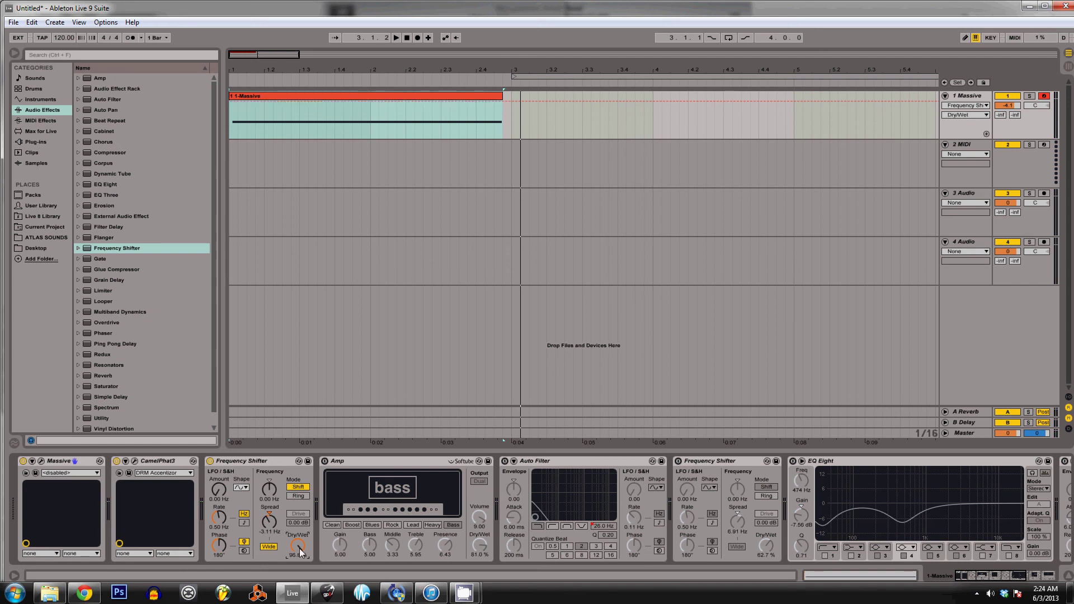
left_click_drag(300, 552, 300, 553)
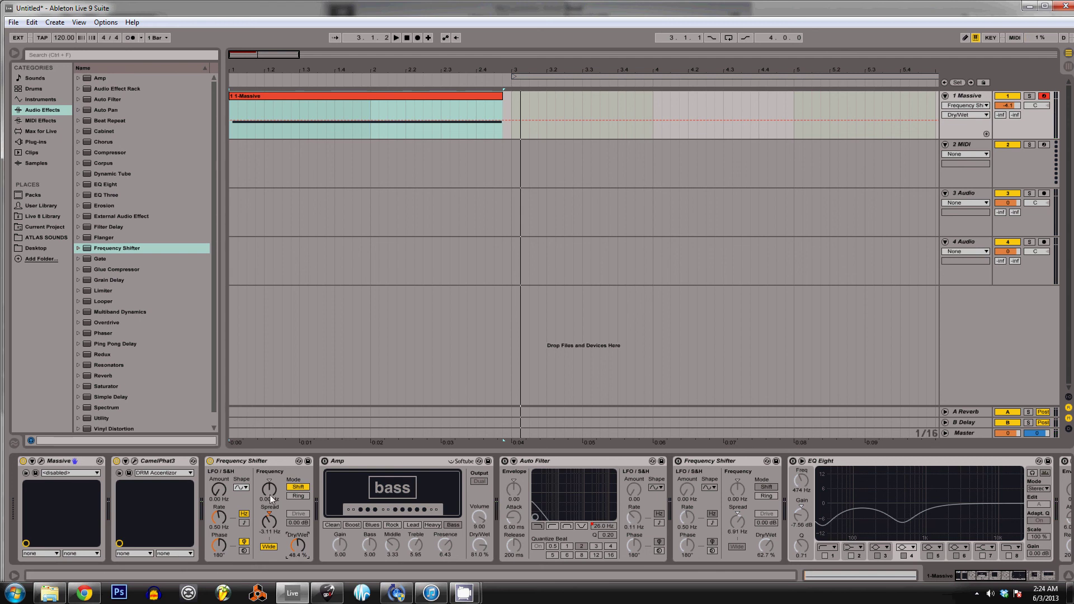
Re-enable the Amp, compare its Rock model and Mono output with Bass and Dual, and set its Dry/Wet to 65.9 %.
left_click(354, 459)
left_click(325, 462)
left_click(479, 481)
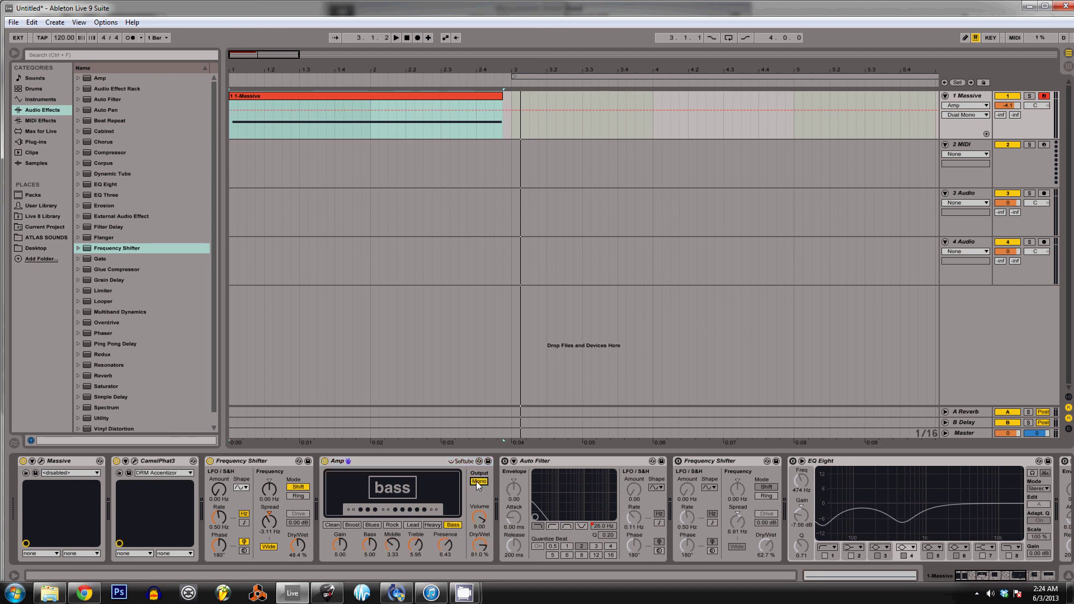
left_click(392, 525)
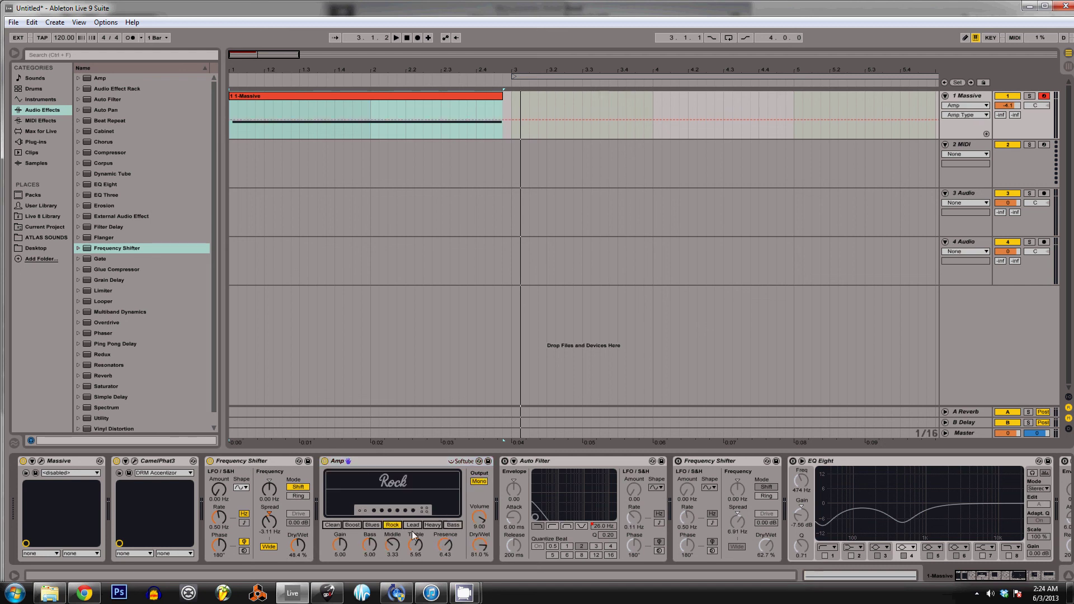
left_click(452, 525)
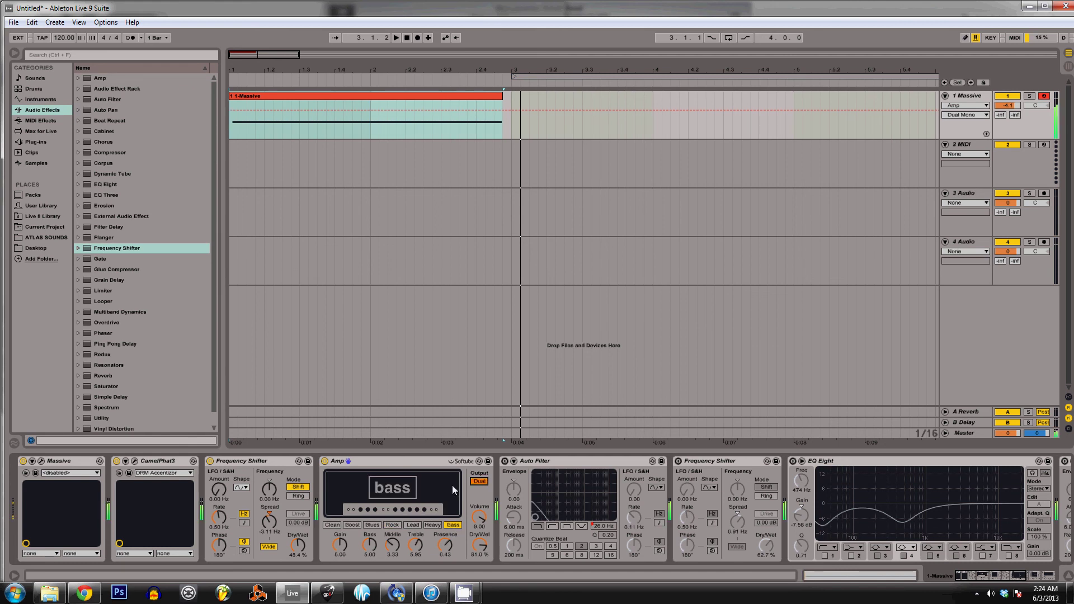
left_click_drag(482, 549, 482, 555)
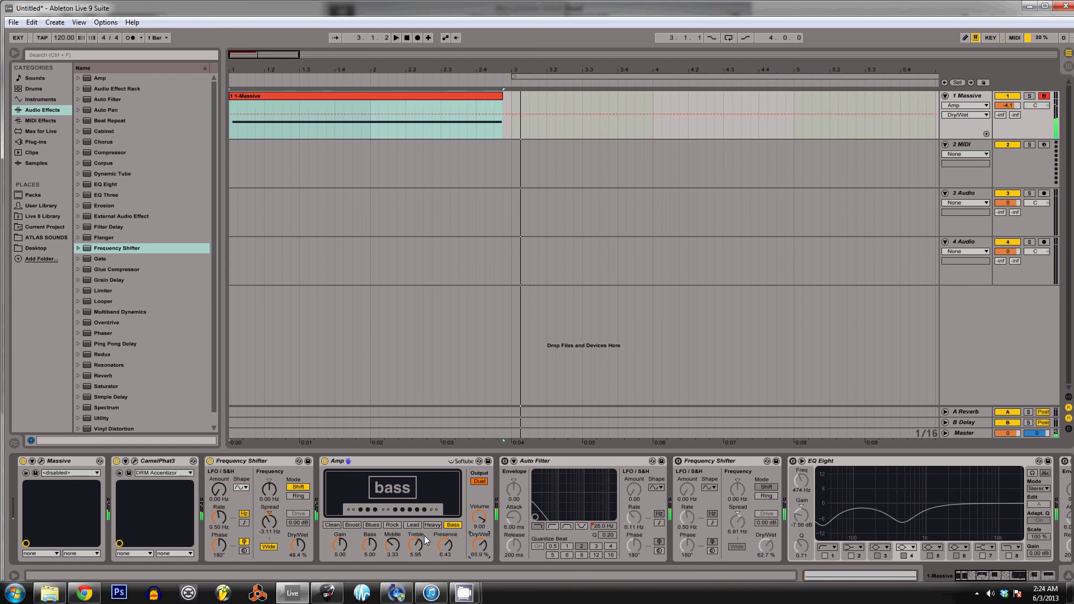
Re-enable the first Auto Filter and show its Frequency automation on the Massive track.
left_click(504, 461)
left_click(959, 118)
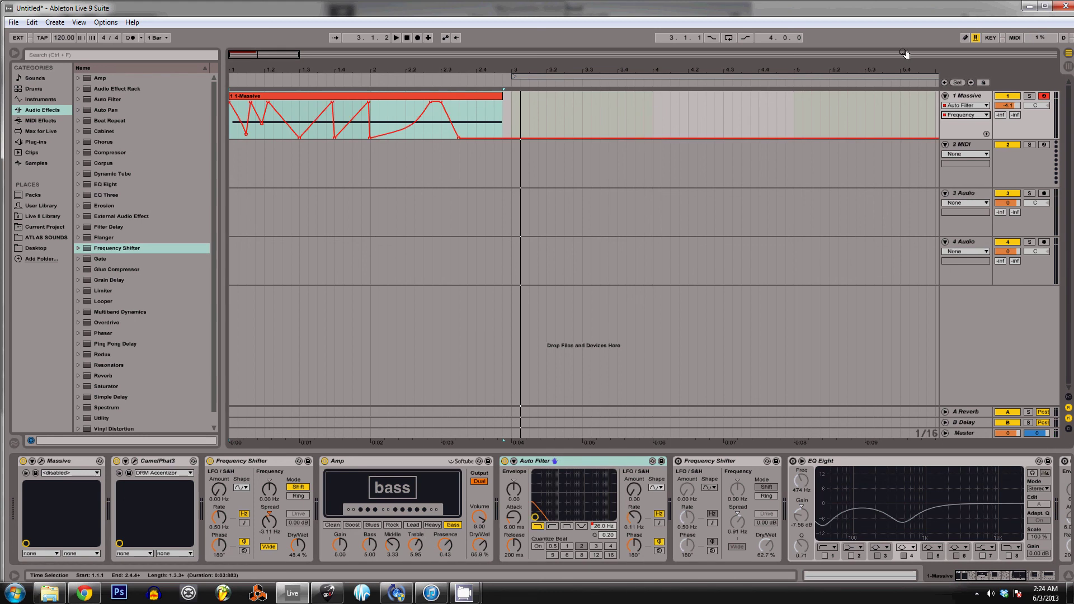
left_click(245, 127)
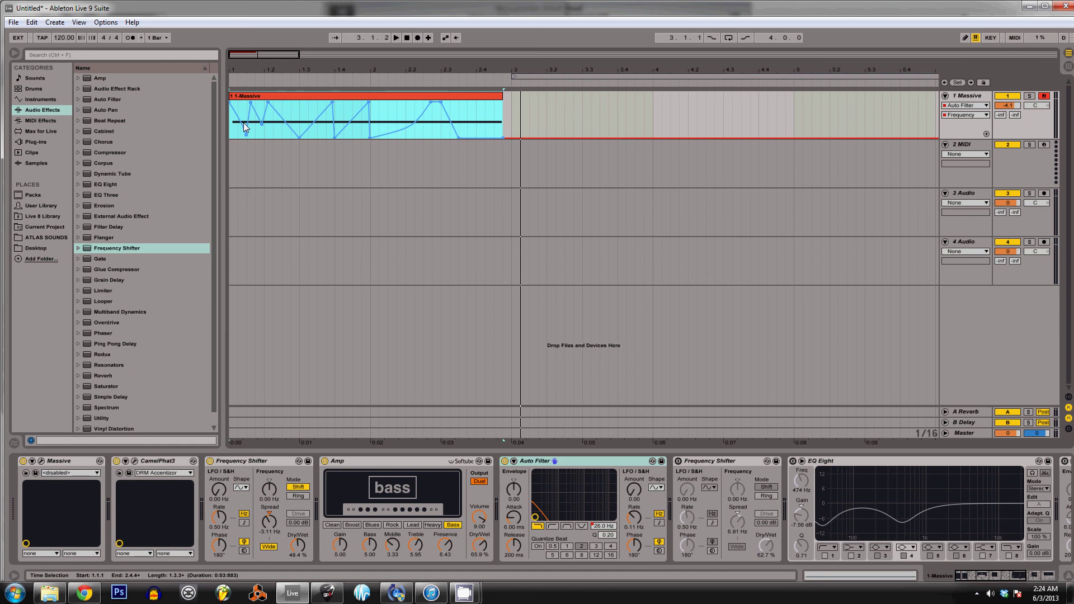
left_click(486, 119, "shift")
left_click(486, 122)
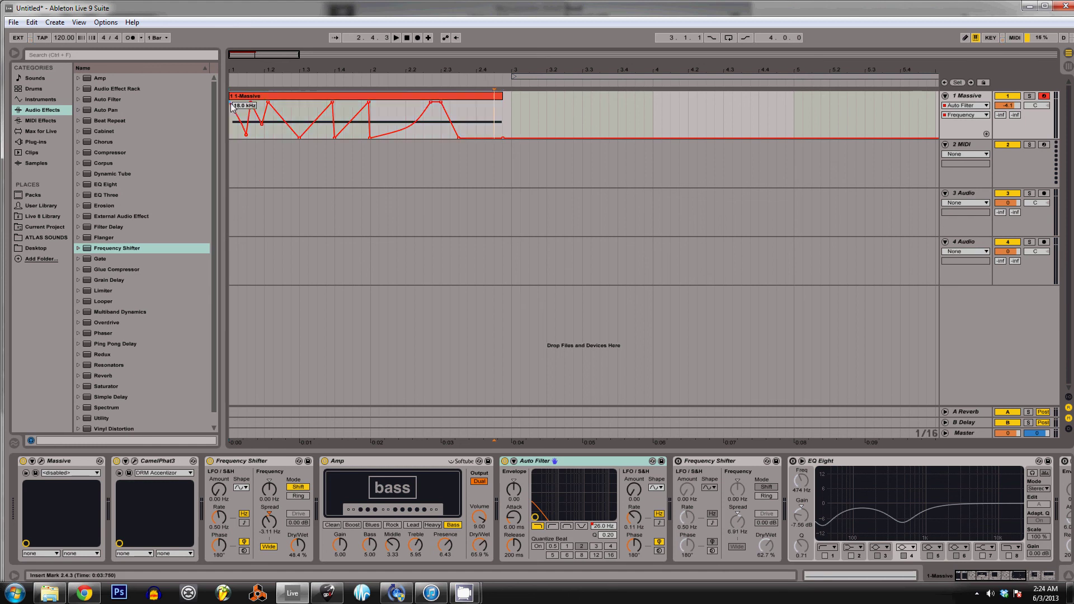
Delete the first Auto Filter's existing Frequency automation across the whole Massive clip.
left_click_drag(230, 102, 332, 138)
key("ctrl+y")
left_click(232, 97)
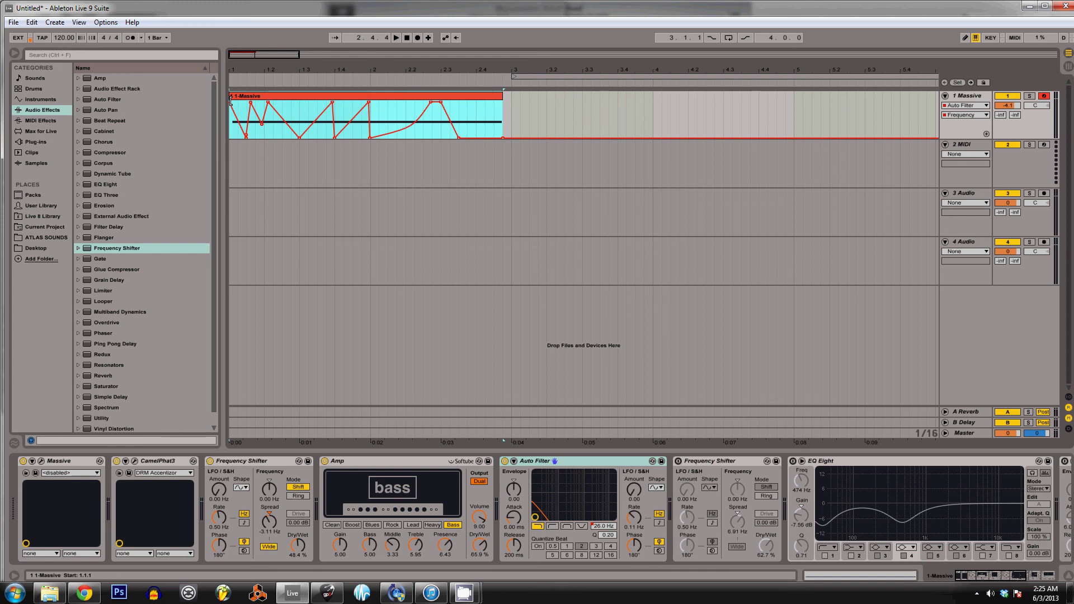
key("space")
key("Delete")
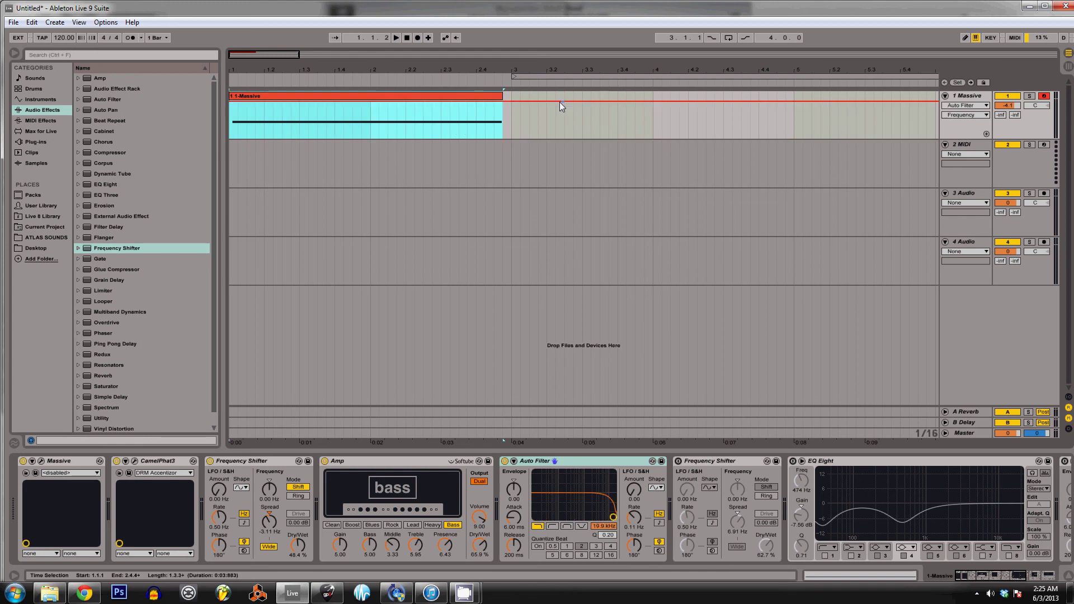
Draw a new zigzag Frequency automation for the first Auto Filter across the Massive clip, sweeping between minimum and maximum cutoff.
double_click(253, 136)
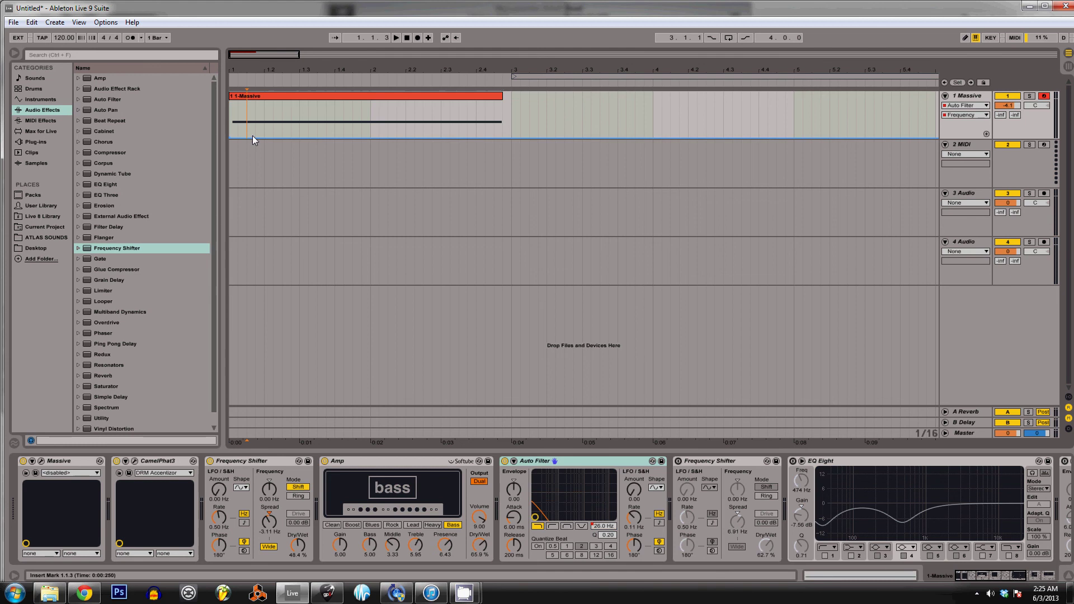
left_click_drag(253, 137, 334, 139)
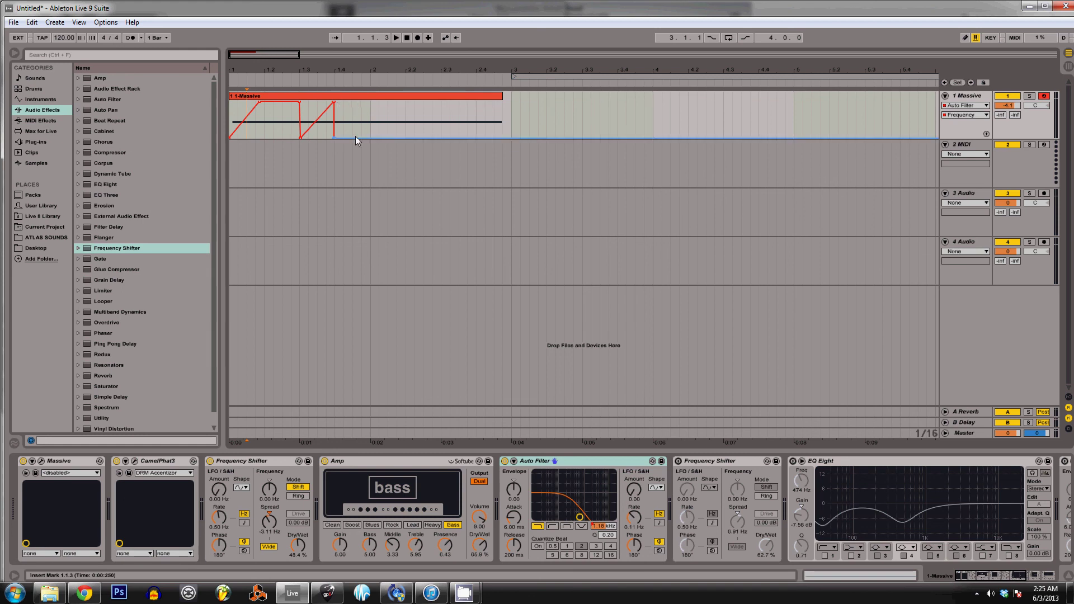
left_click_drag(357, 137, 439, 137)
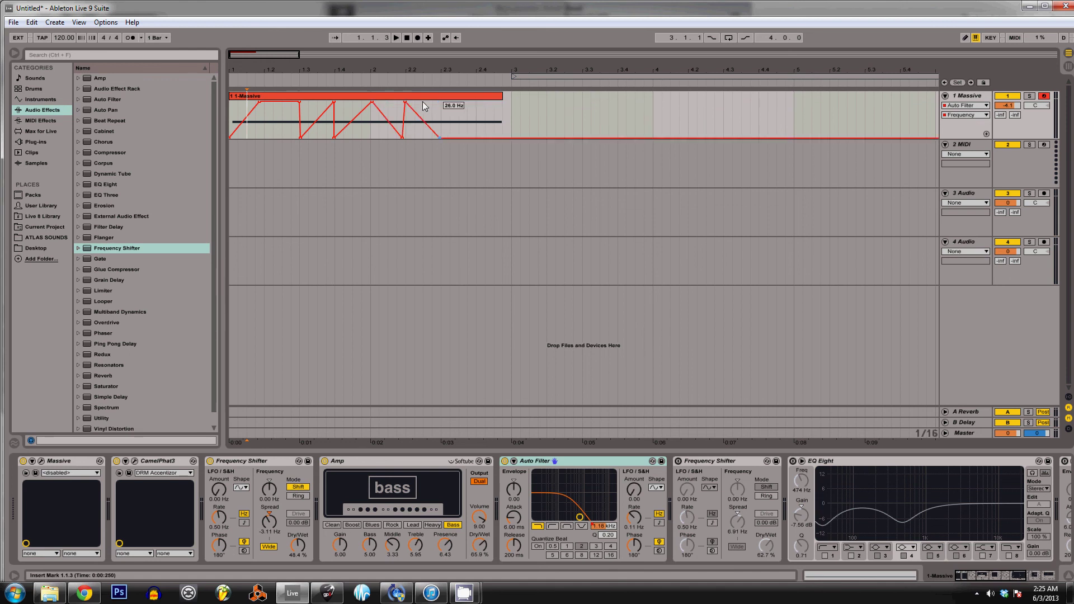
left_click(451, 138)
left_click_drag(451, 139, 506, 137)
Play the clip from the start and pull the last Frequency breakpoint back to 2.3.3 at a slightly higher cutoff.
left_click(234, 116)
key("space")
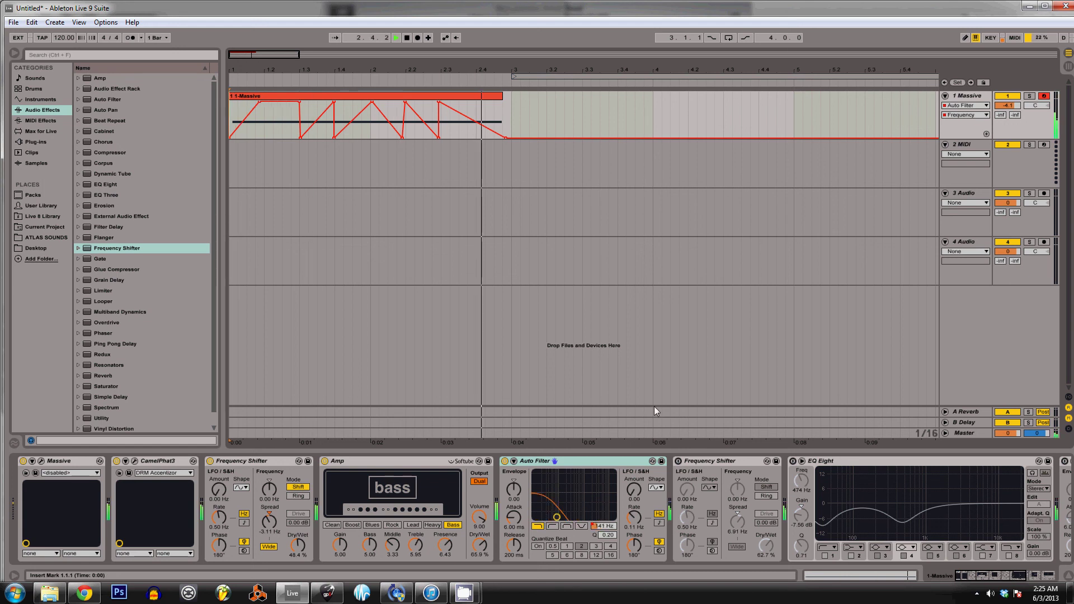
left_click_drag(506, 139, 458, 129)
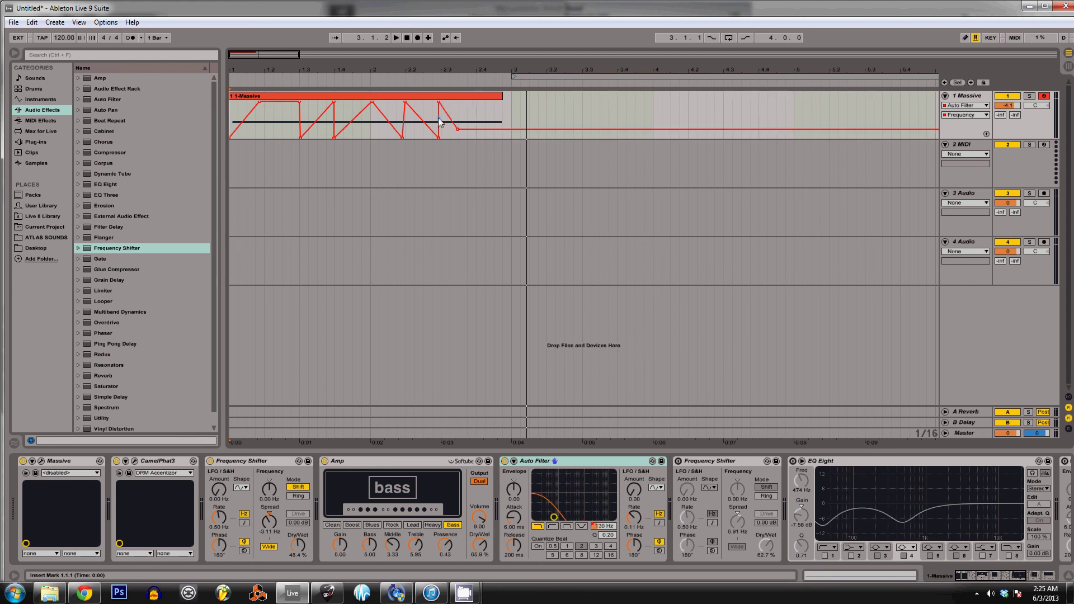
left_click(440, 123)
key("ctrl+v")
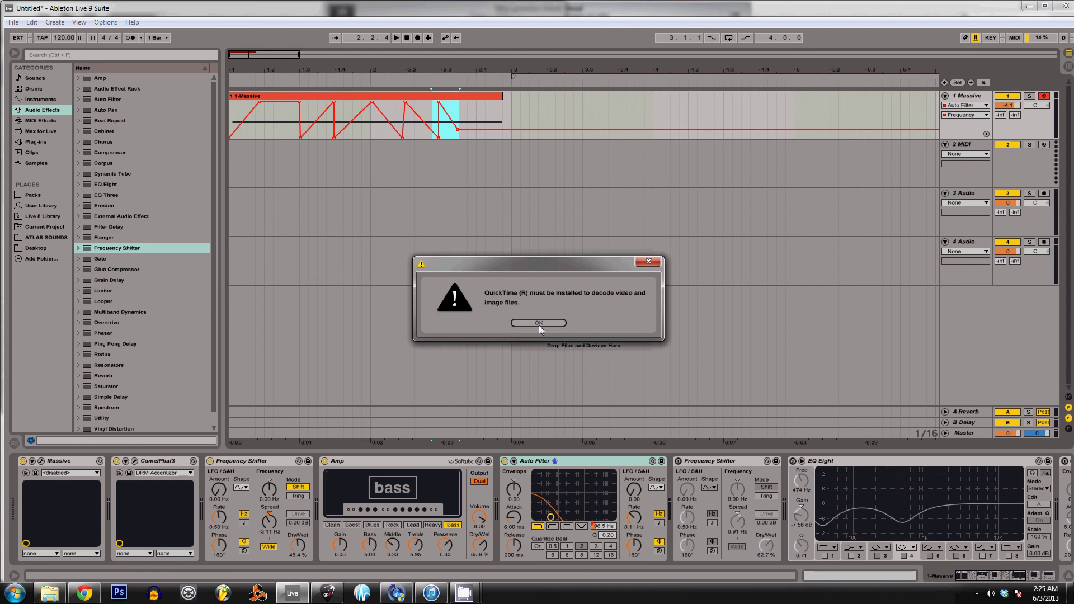
left_click(538, 323)
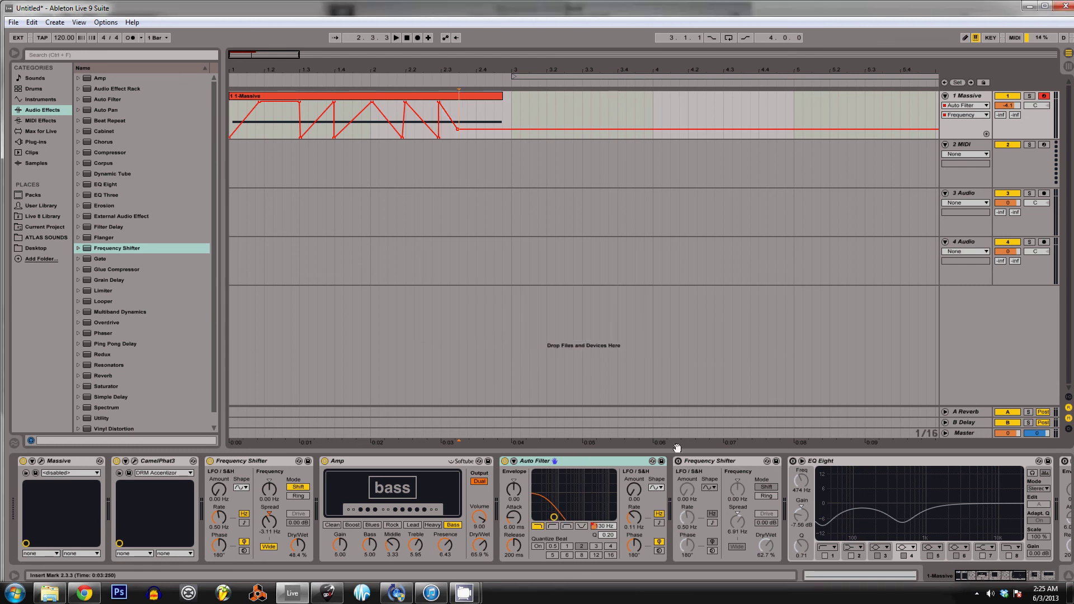
Re-enable the second Frequency Shifter, set its Spread to 6.14 Hz and play the clip from the start.
left_click(678, 461)
left_click(678, 462)
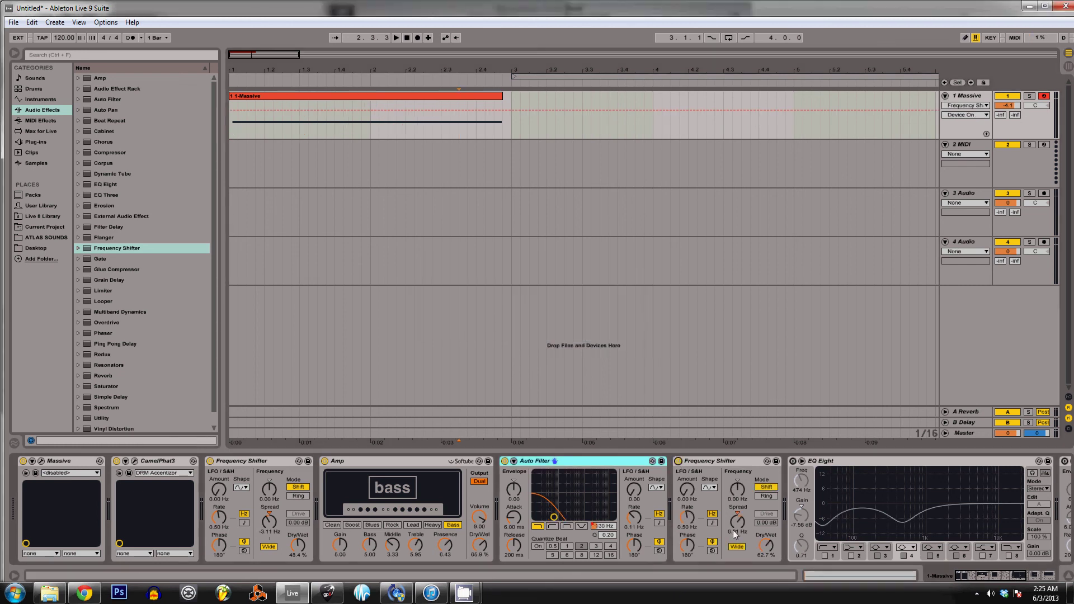
left_click(734, 532)
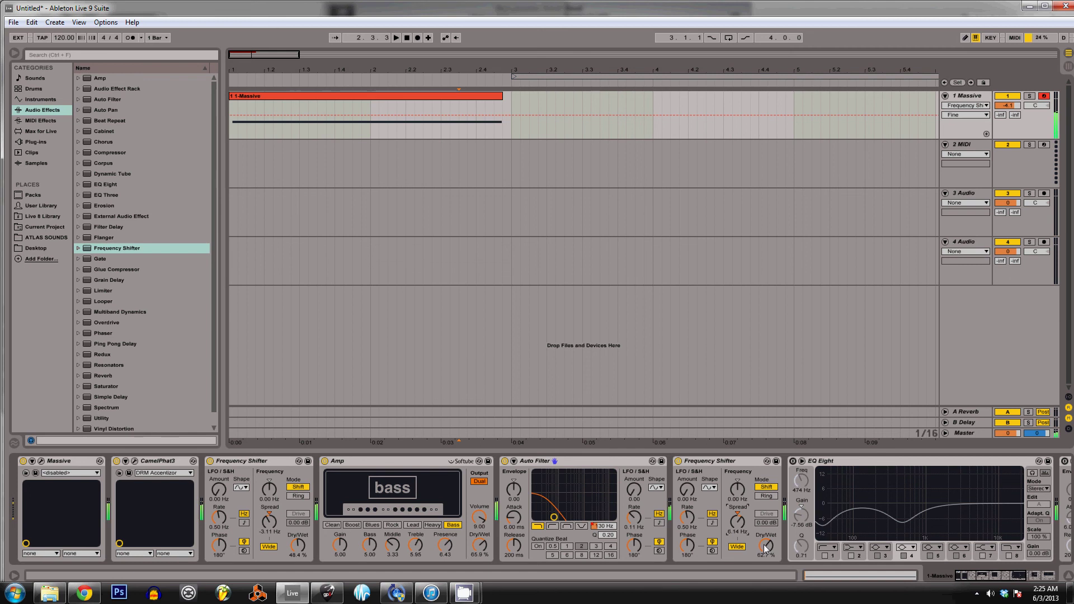
key("space")
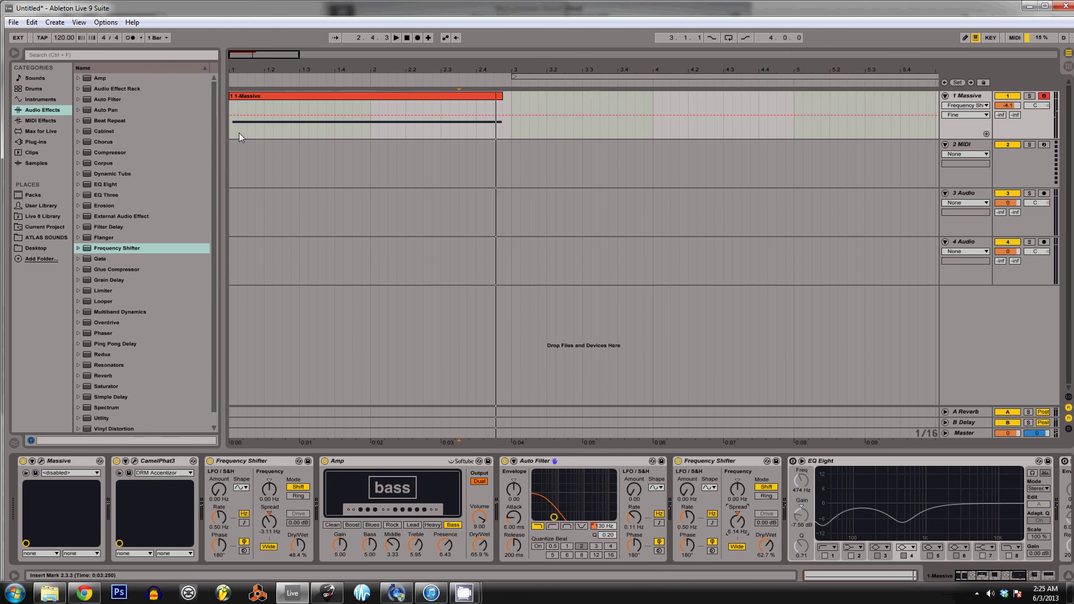
left_click(232, 133)
key("space")
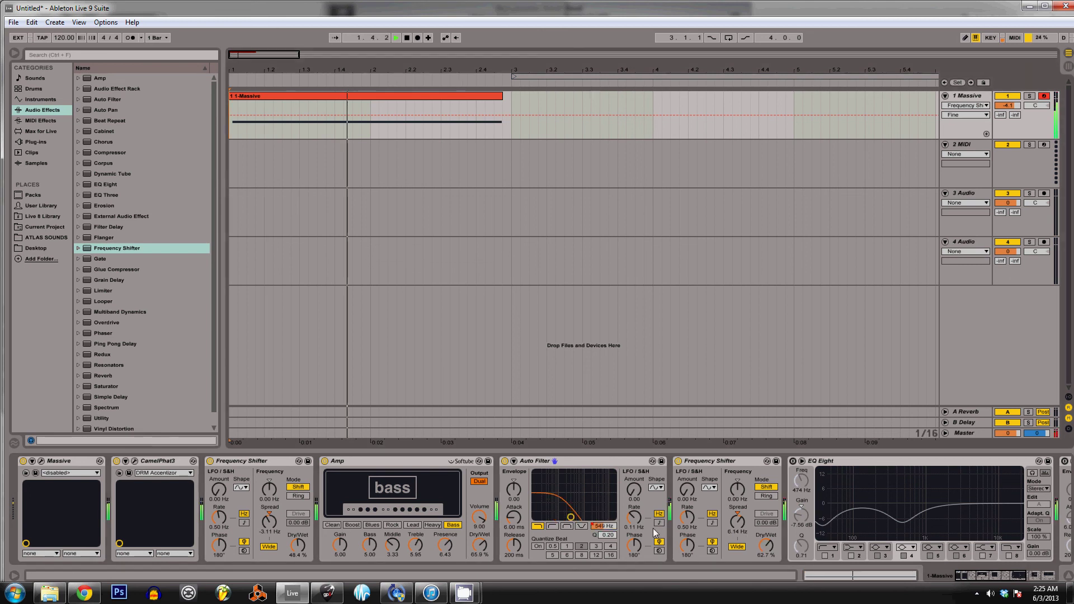
left_click(986, 580)
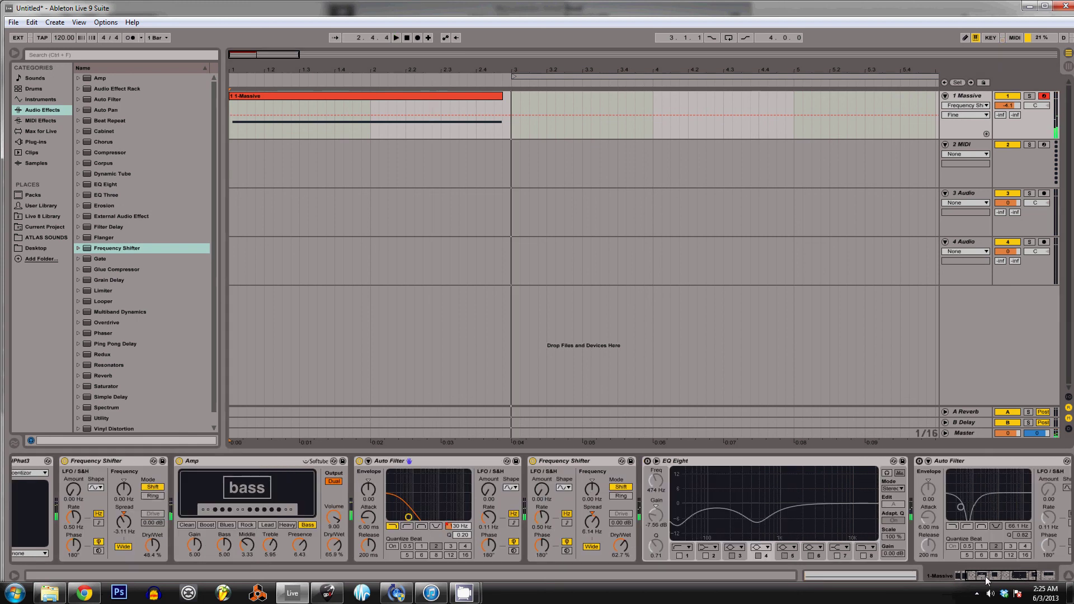
Extend the first Auto Filter's Frequency automation with another rise and fall up to the clip's end, and play it.
left_click(954, 106)
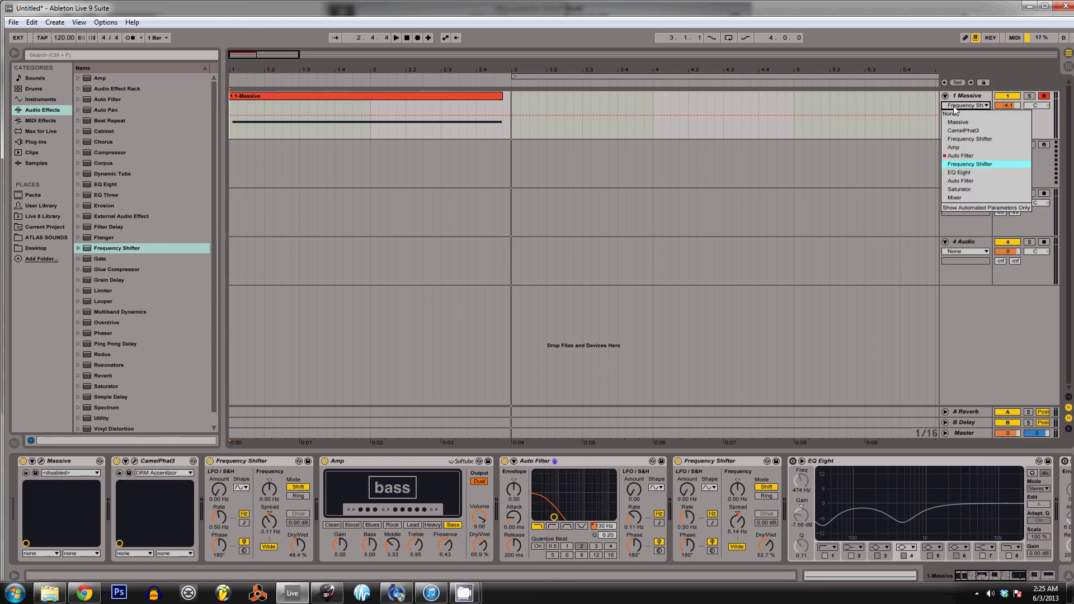
left_click(960, 155)
left_click(475, 118)
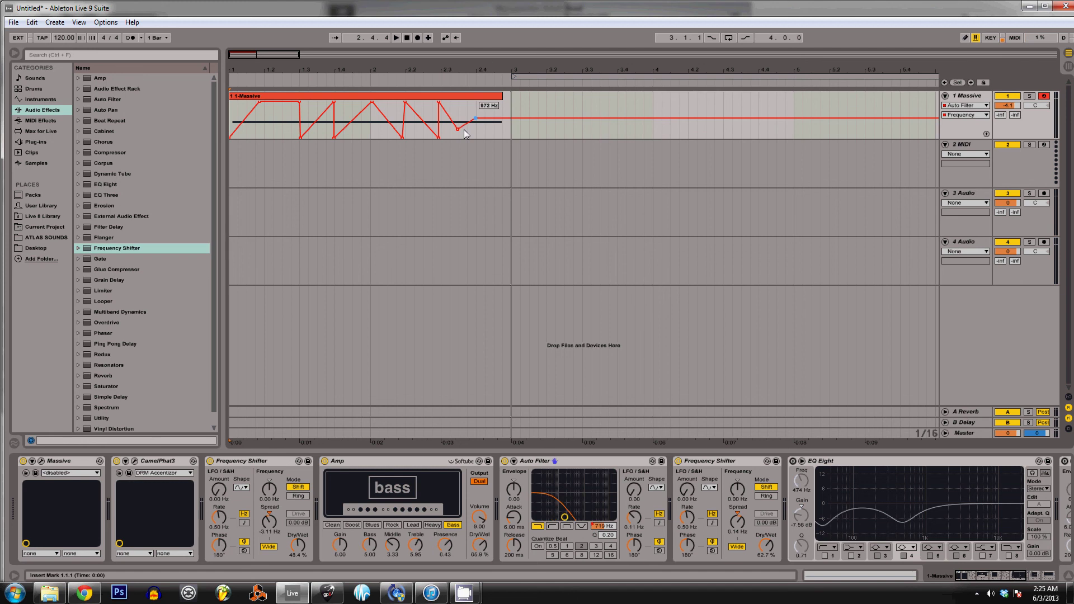
left_click_drag(464, 129, 466, 112)
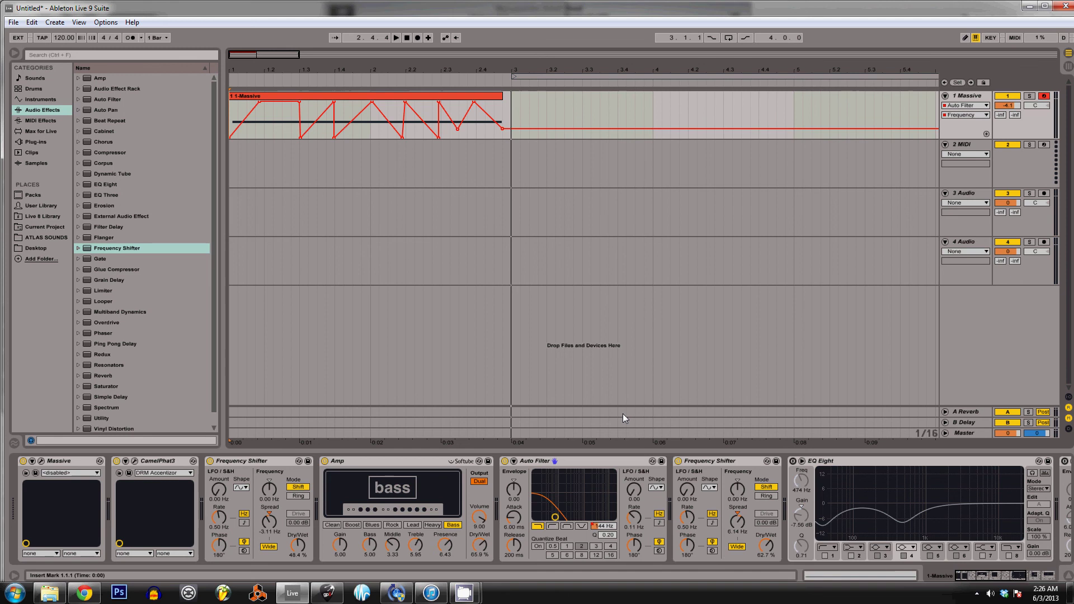
key("space")
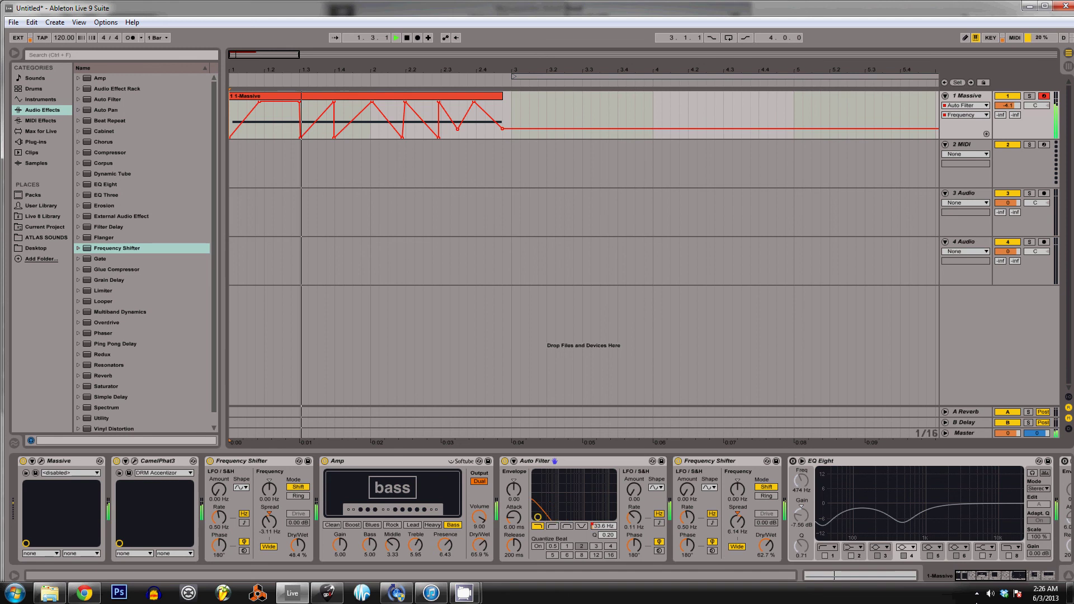
Re-enable the second Auto Filter after EQ Eight, raise its notch Frequency slightly and play the clip.
left_click(1031, 576)
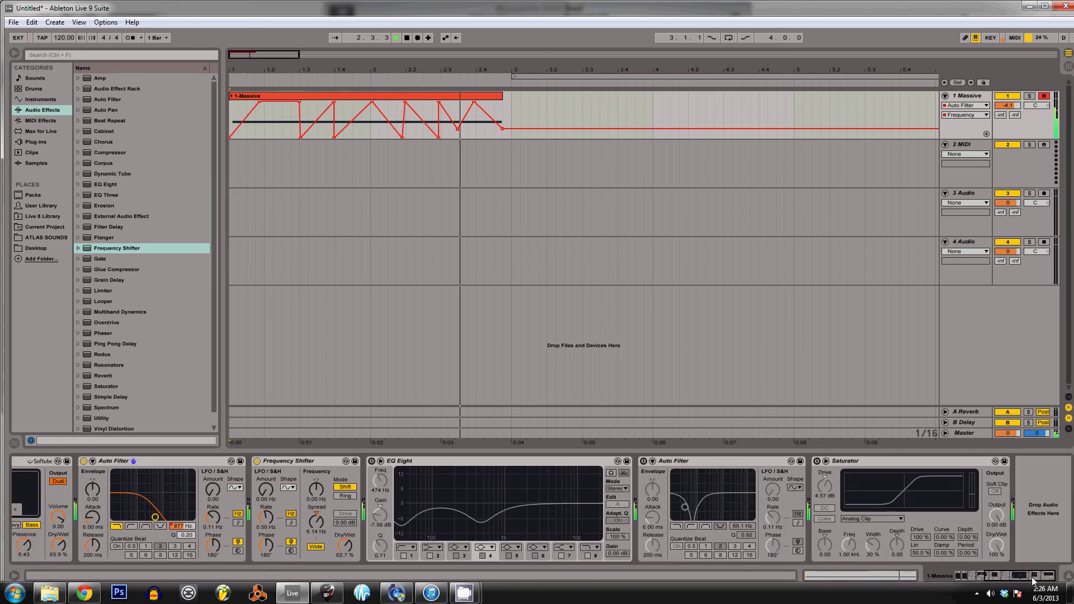
key("space")
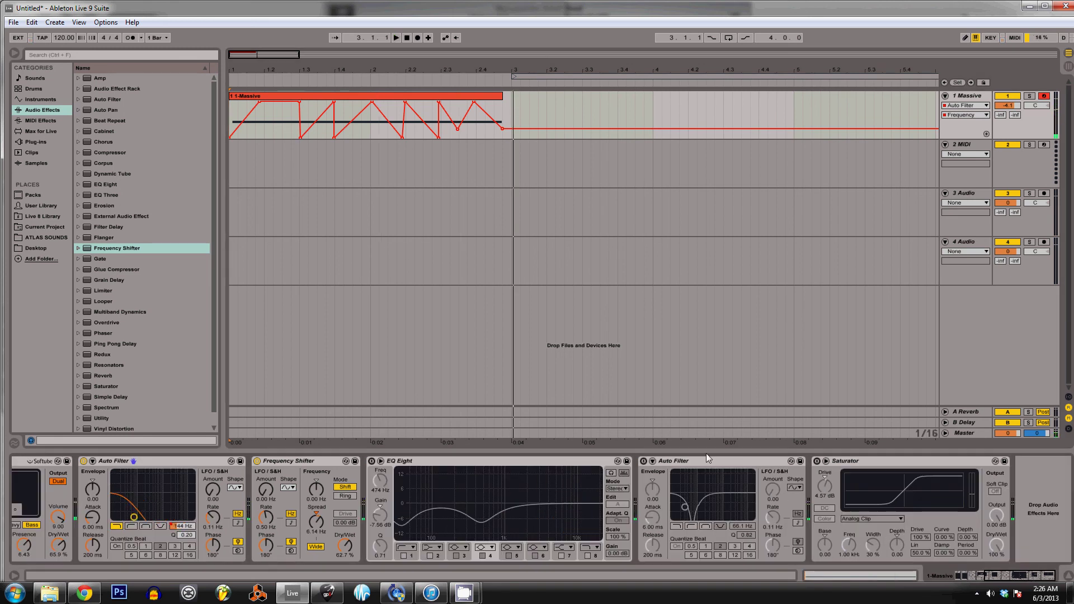
left_click(644, 461)
left_click(743, 527)
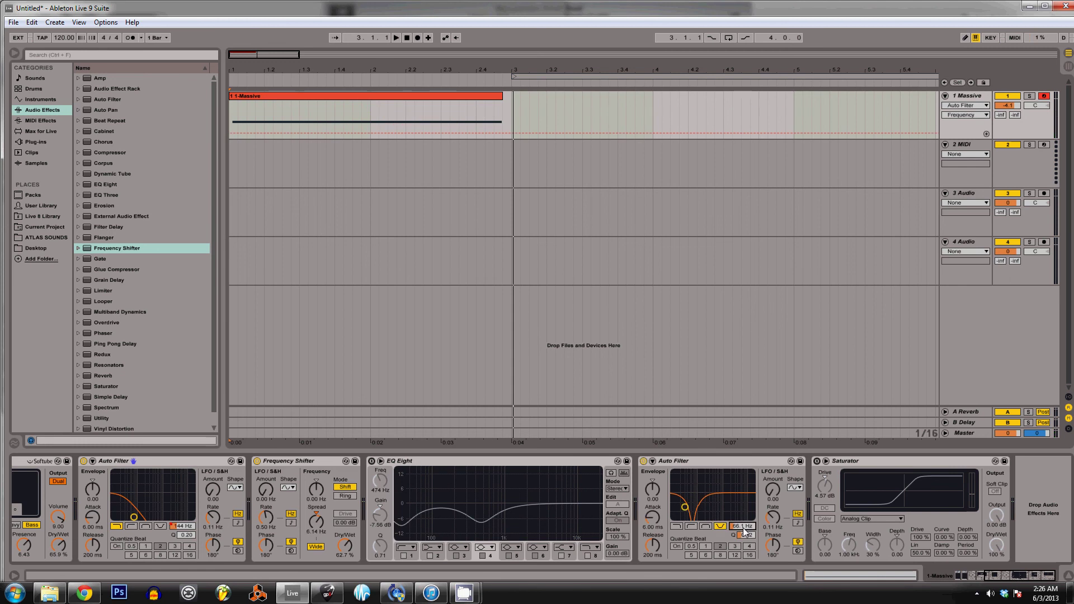
left_click_drag(742, 529, 740, 533)
key("space")
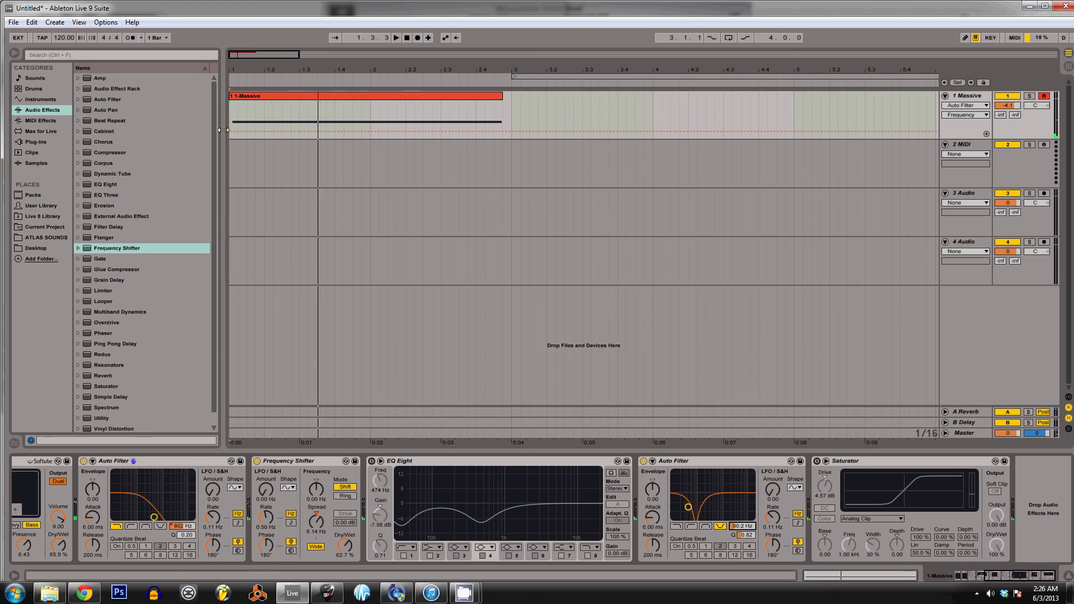
Draw a rising and falling Frequency automation for the second Auto Filter across the Massive clip and play it.
left_click(244, 131)
mouse_move(244, 132)
left_mouse_down()
mouse_move(291, 113)
mouse_move(344, 133)
mouse_move(376, 116)
mouse_move(410, 131)
mouse_move(438, 112)
mouse_move(468, 139)
mouse_move(481, 119)
left_mouse_up()
key("space")
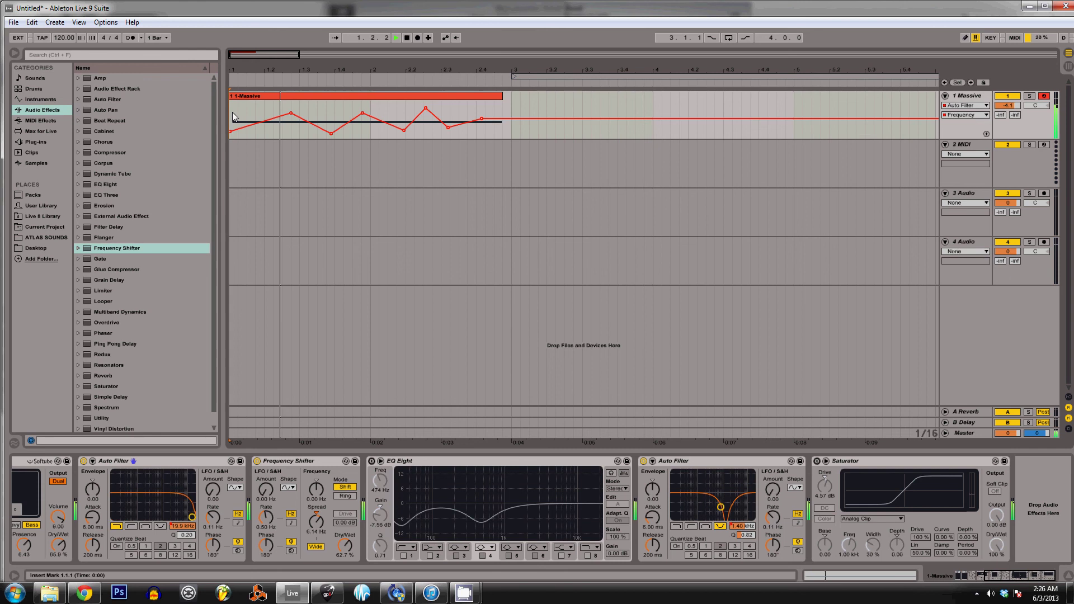
Re-enable the Saturator, play the clip through it, and re-enable EQ Eight.
left_click(815, 462)
key("space")
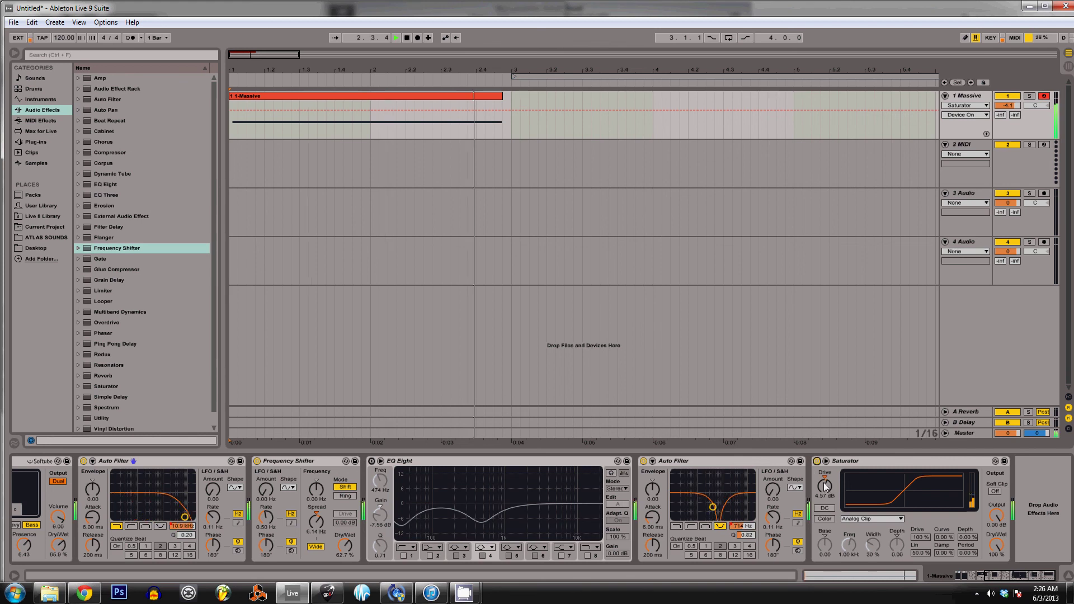
key("space")
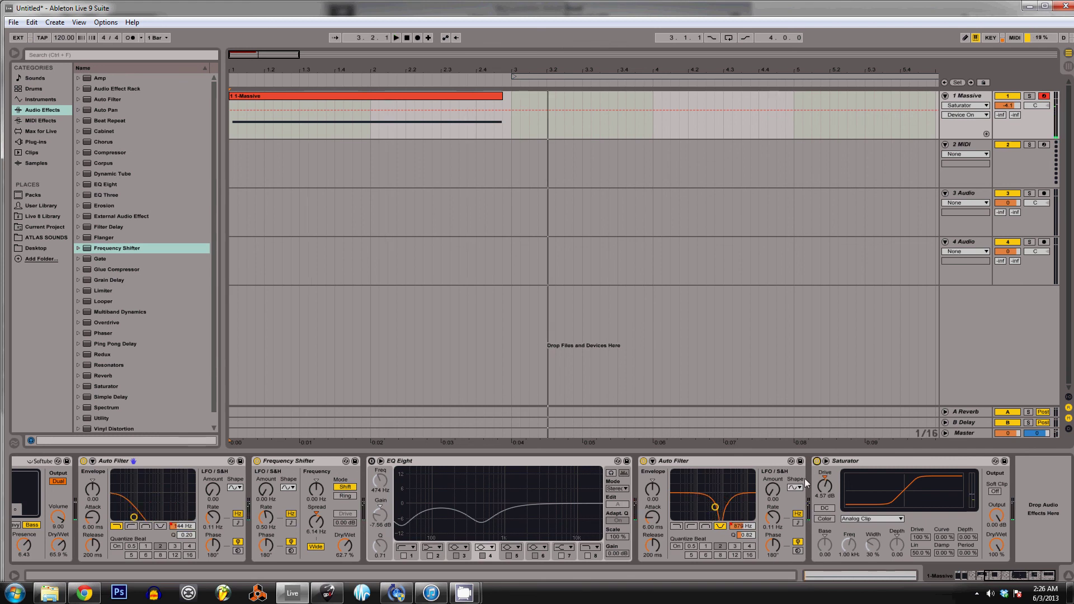
left_click(372, 461)
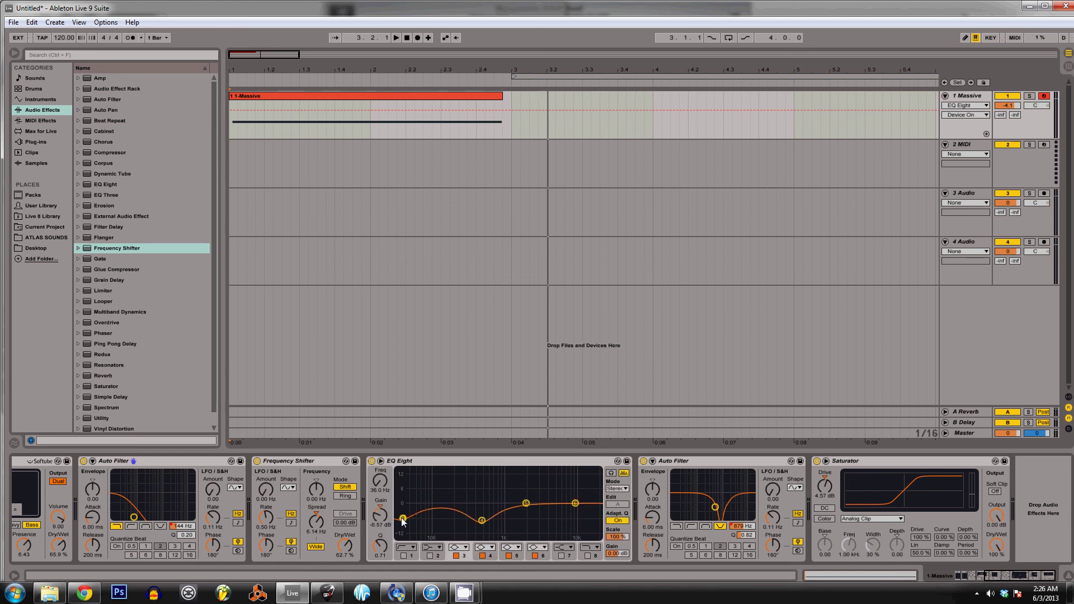
While the clip plays, set EQ Eight's band 4 to 367 Hz at -5.08 dB and band 3 to 34.1 Hz at -8.31 dB.
key("space")
left_click_drag(482, 520, 470, 518)
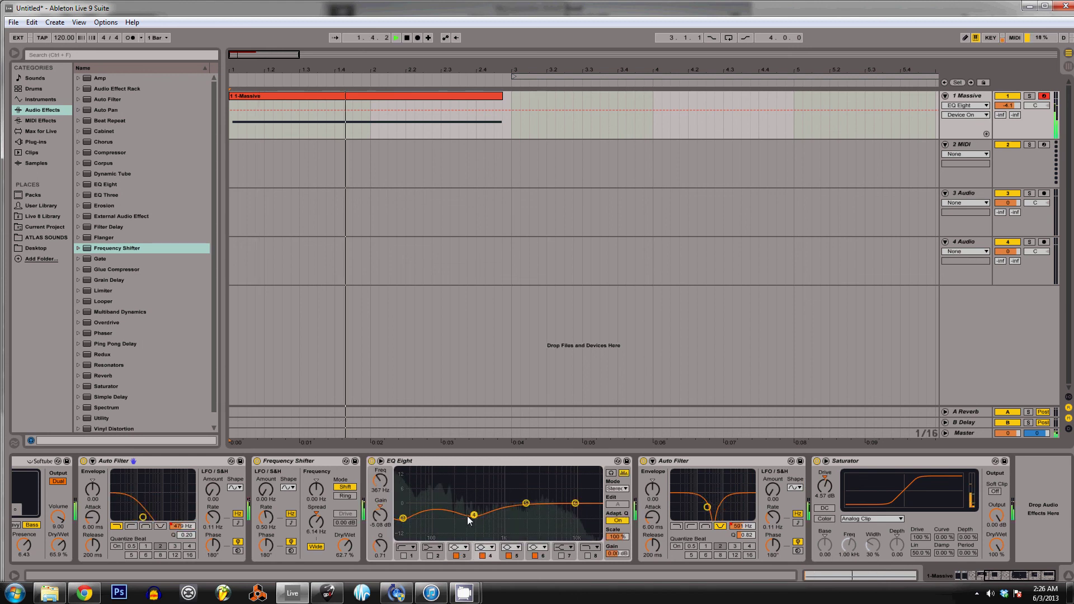
left_click_drag(380, 545, 401, 522)
key("space")
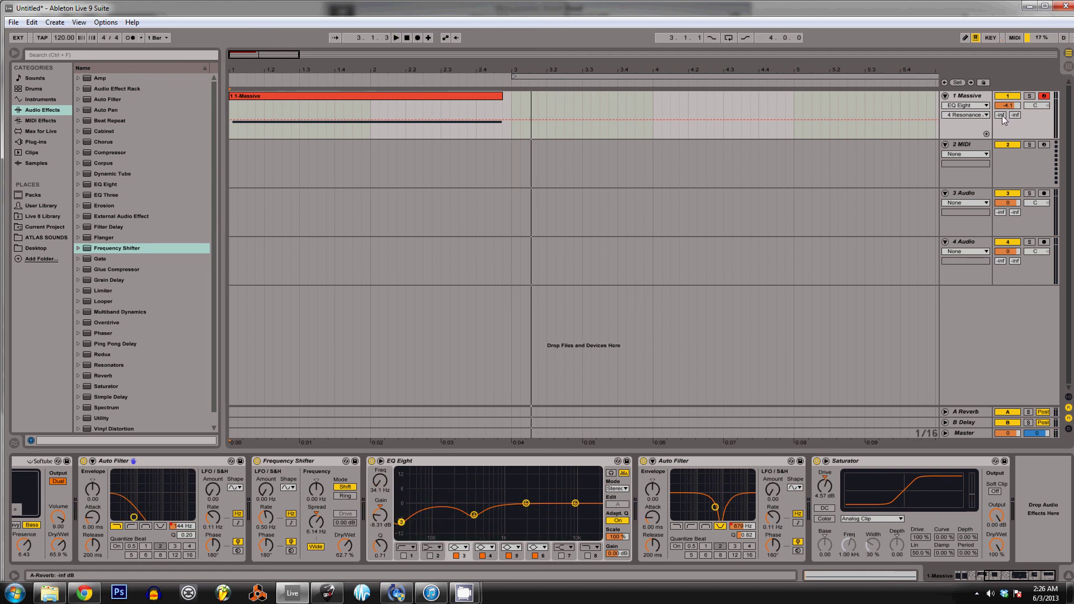
Raise the Saturator's Drive to 5.14 dB and play the Massive clip through it.
left_click_drag(826, 494, 827, 491)
key("space")
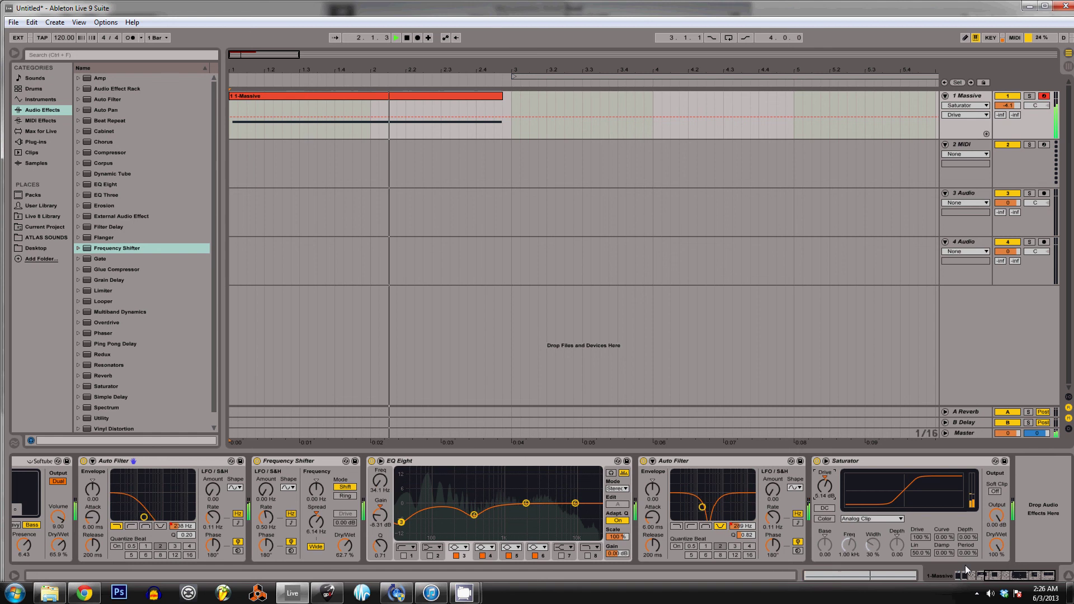
key("space")
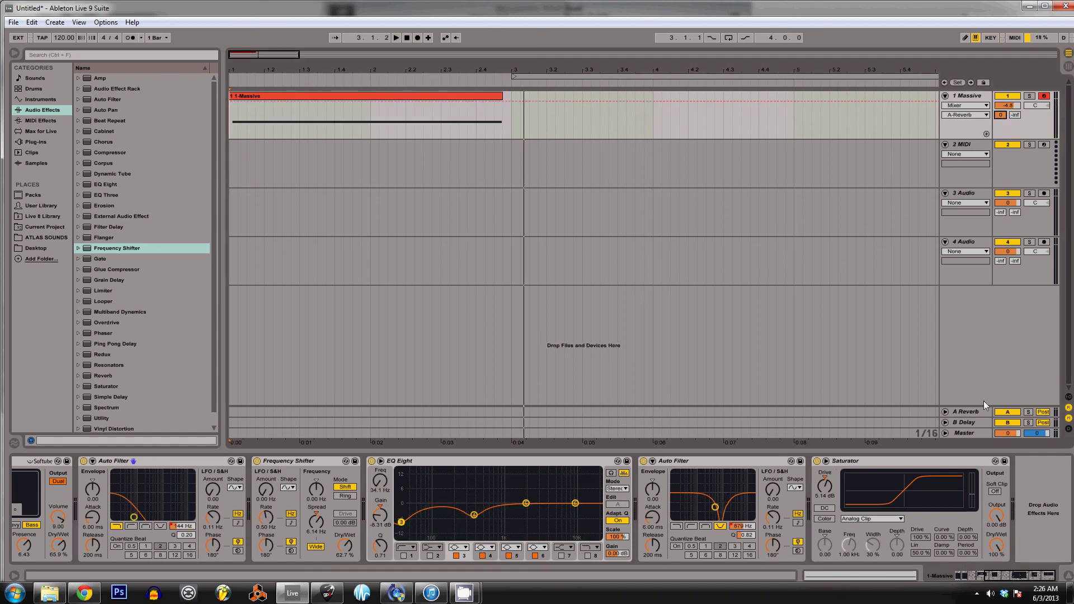
Open the A Reverb return's Reverb, set its Decay Time to 2.01 s during playback, and return the transport to the start.
left_click(966, 412)
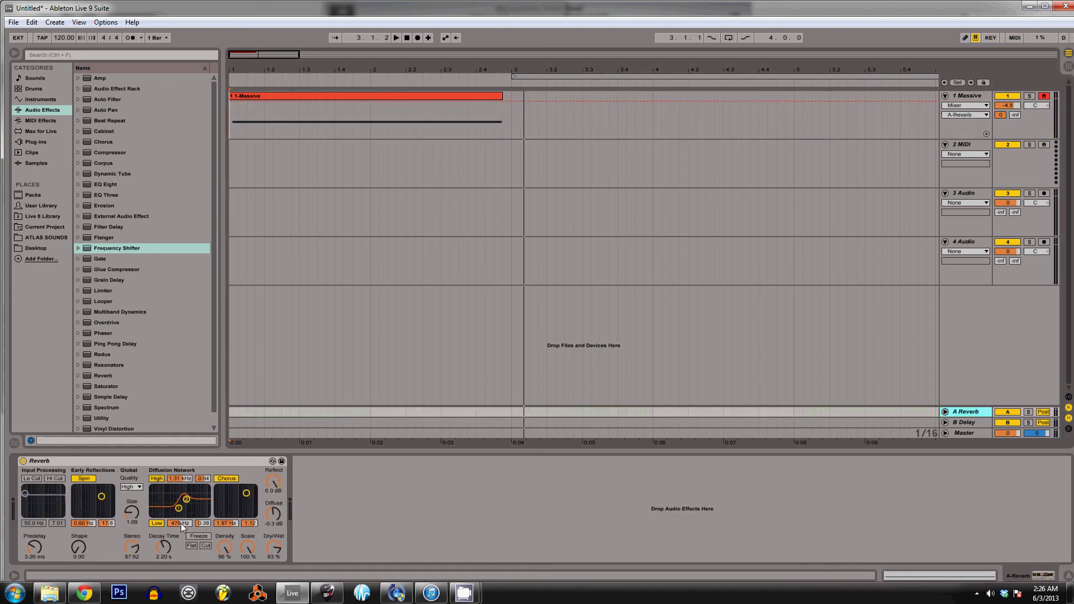
key("space")
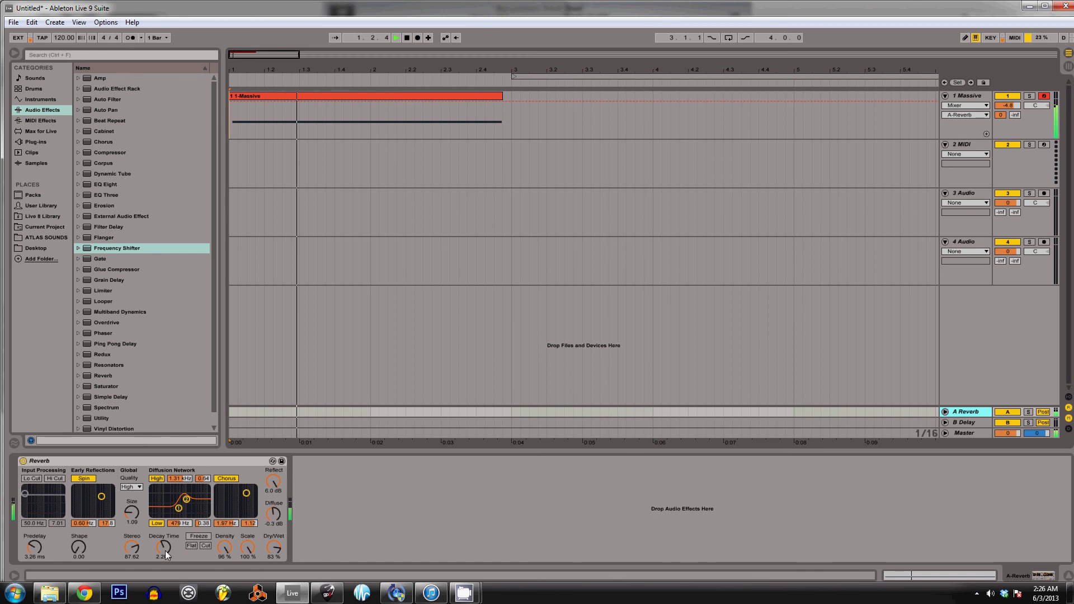
left_click_drag(165, 552, 166, 553)
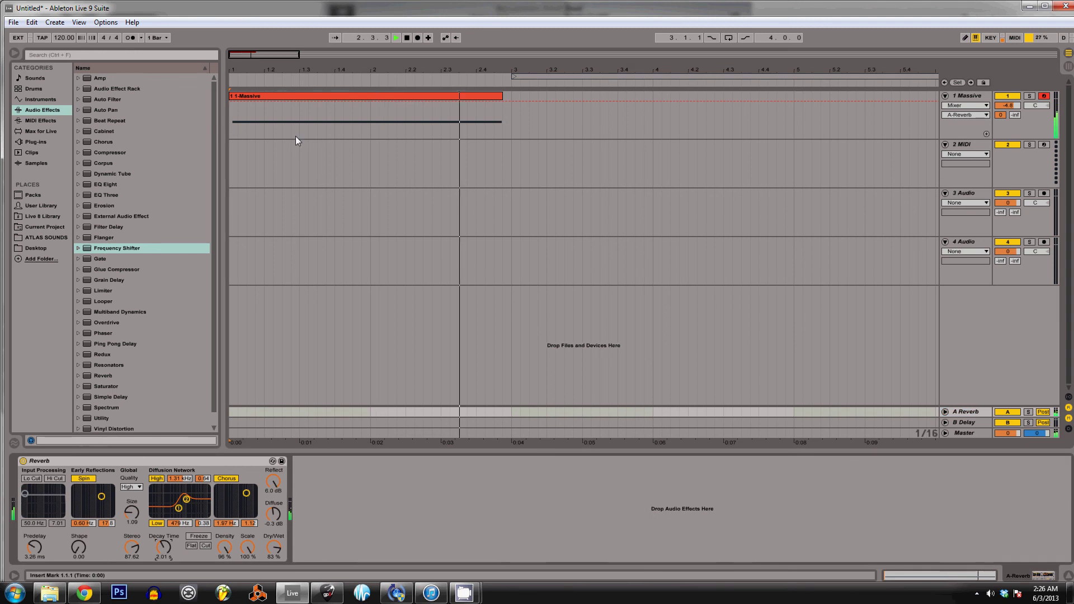
left_click(407, 37)
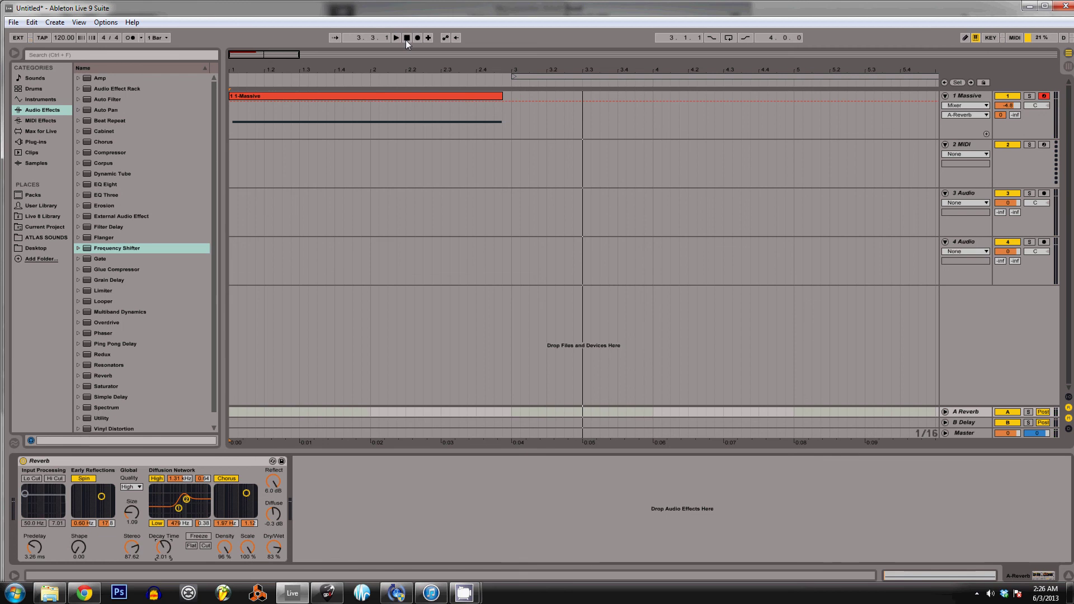
left_click(406, 37)
left_click(459, 593)
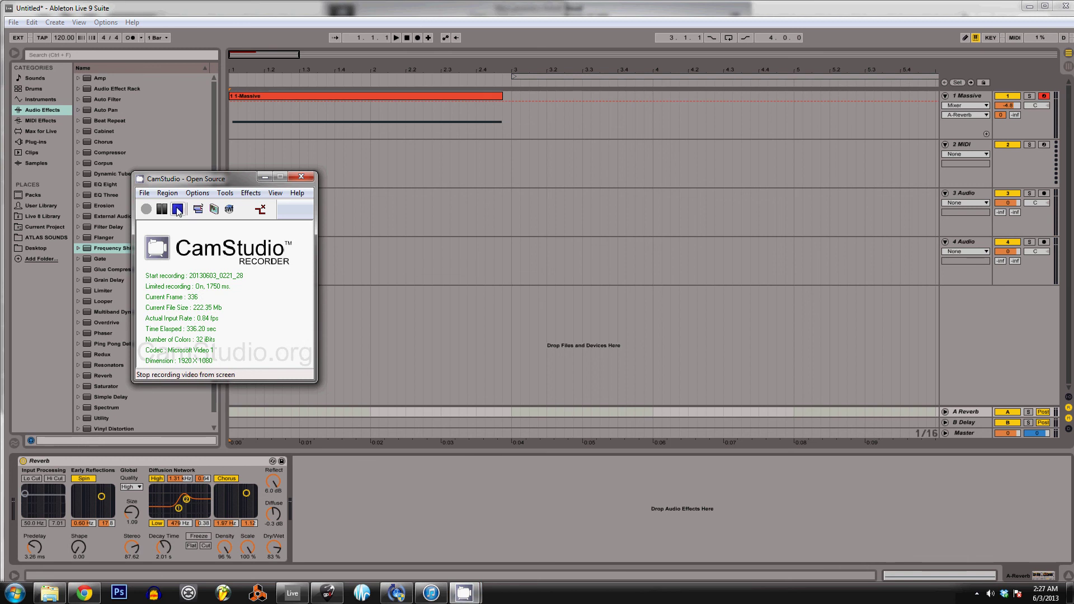